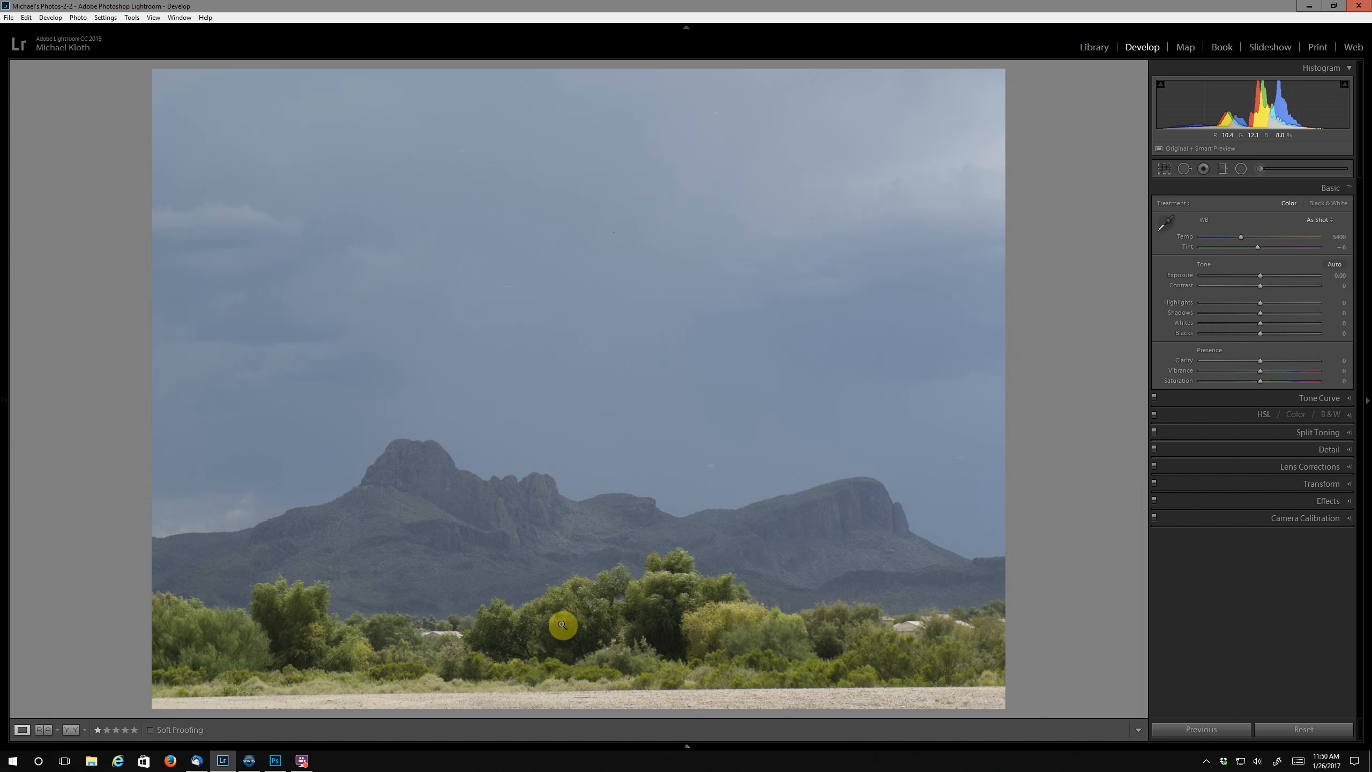
# Try the Dehaze effect on the whole photo at -42 and at a strong positive amount, and bring it back to +8.
pyautogui.click(561, 625)
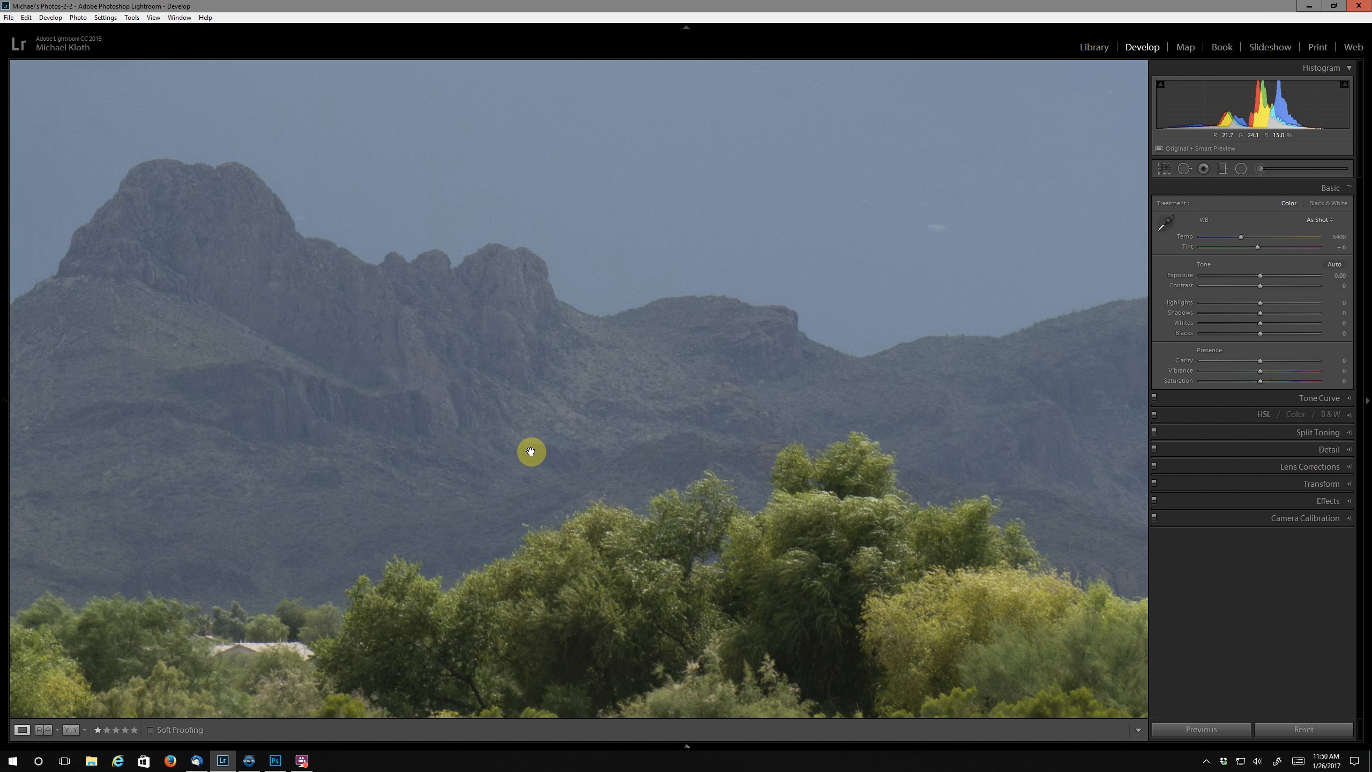
pyautogui.click(540, 178)
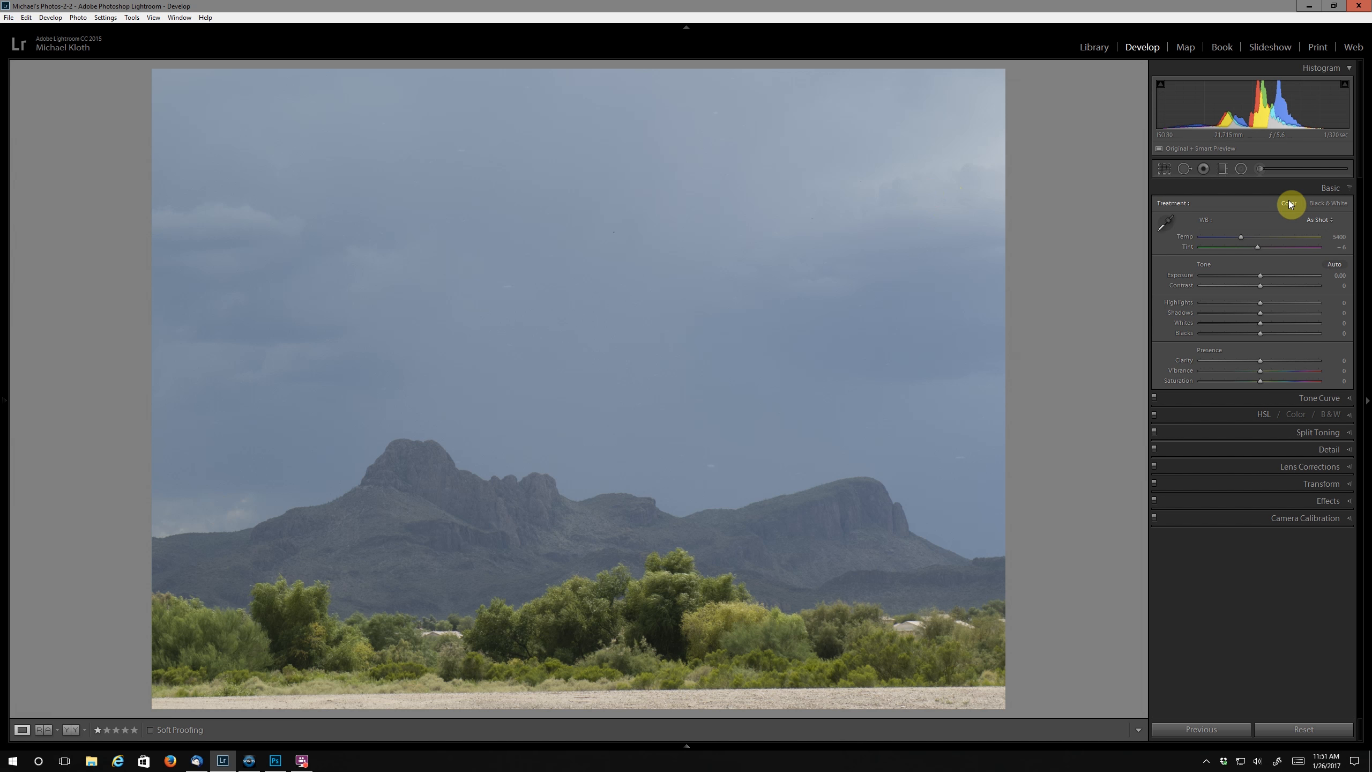
pyautogui.click(1345, 507)
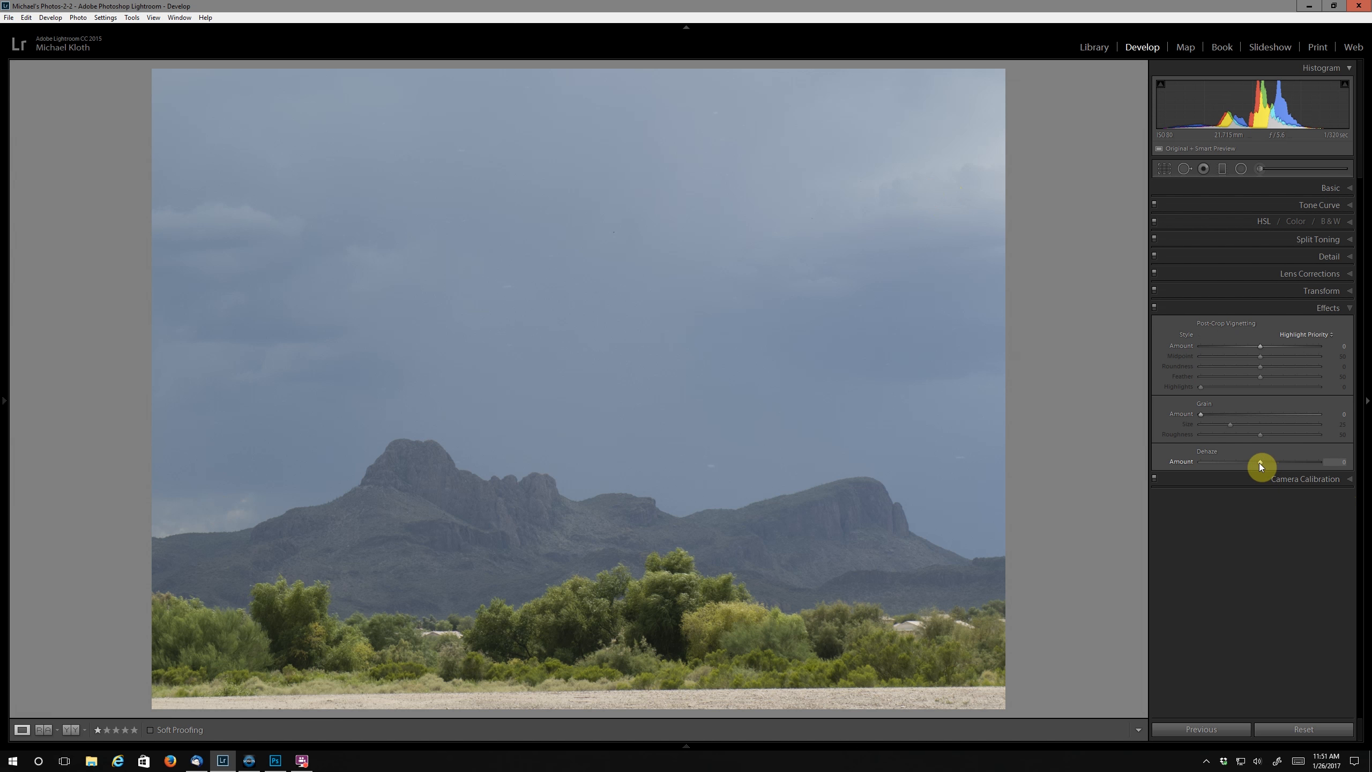
pyautogui.moveTo(1248, 464); pyautogui.dragTo(1234, 466)
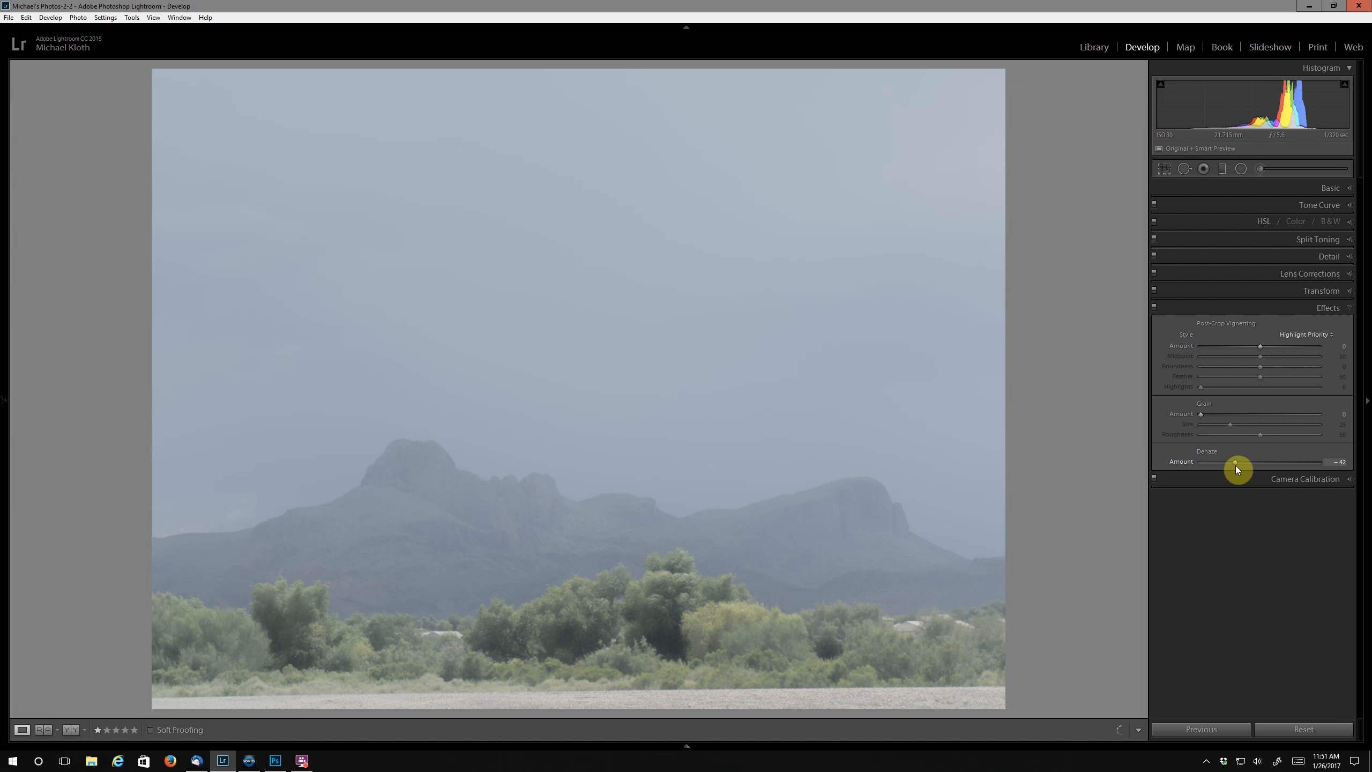
pyautogui.moveTo(1236, 465); pyautogui.dragTo(1302, 463)
pyautogui.click(1307, 463)
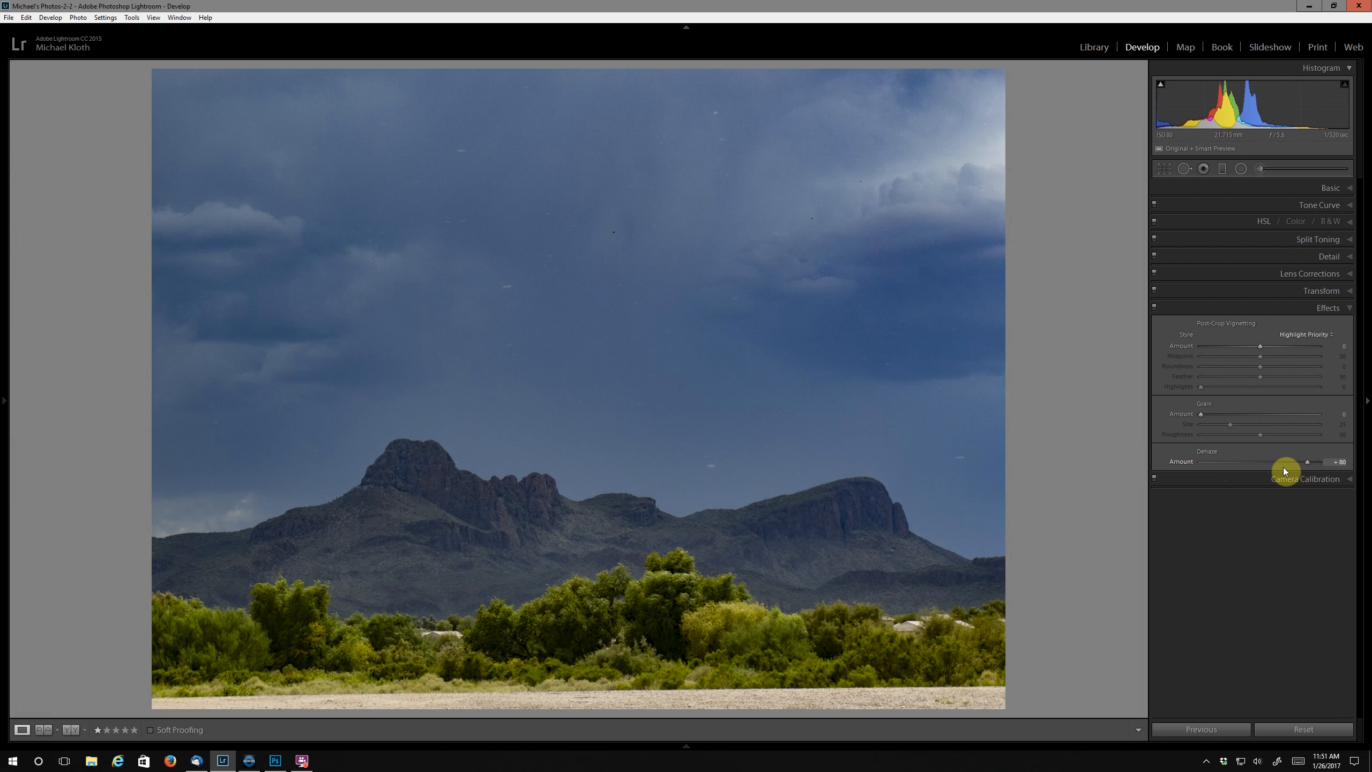
pyautogui.click(1266, 466)
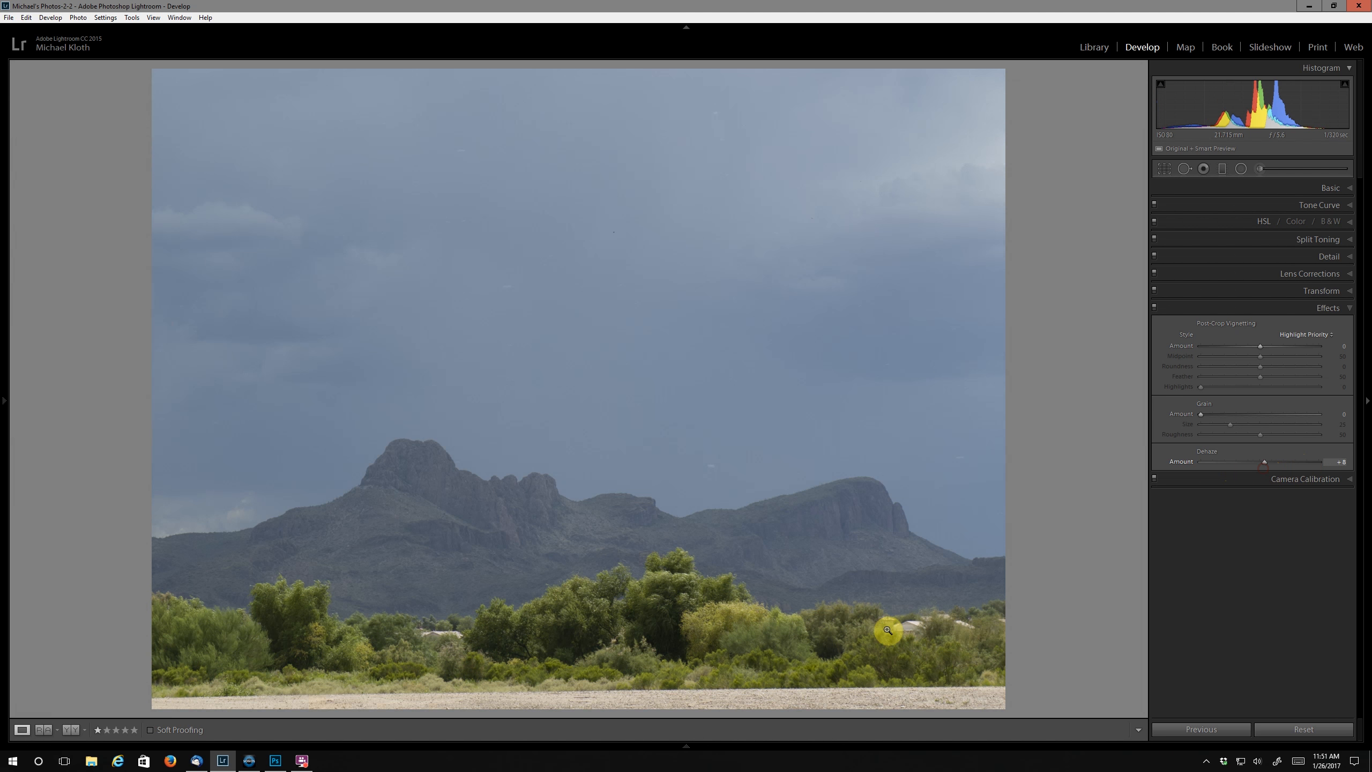
# Inspect the mountains up close with Dehaze raised to +95, and lower the amount to +2.
pyautogui.click(540, 605)
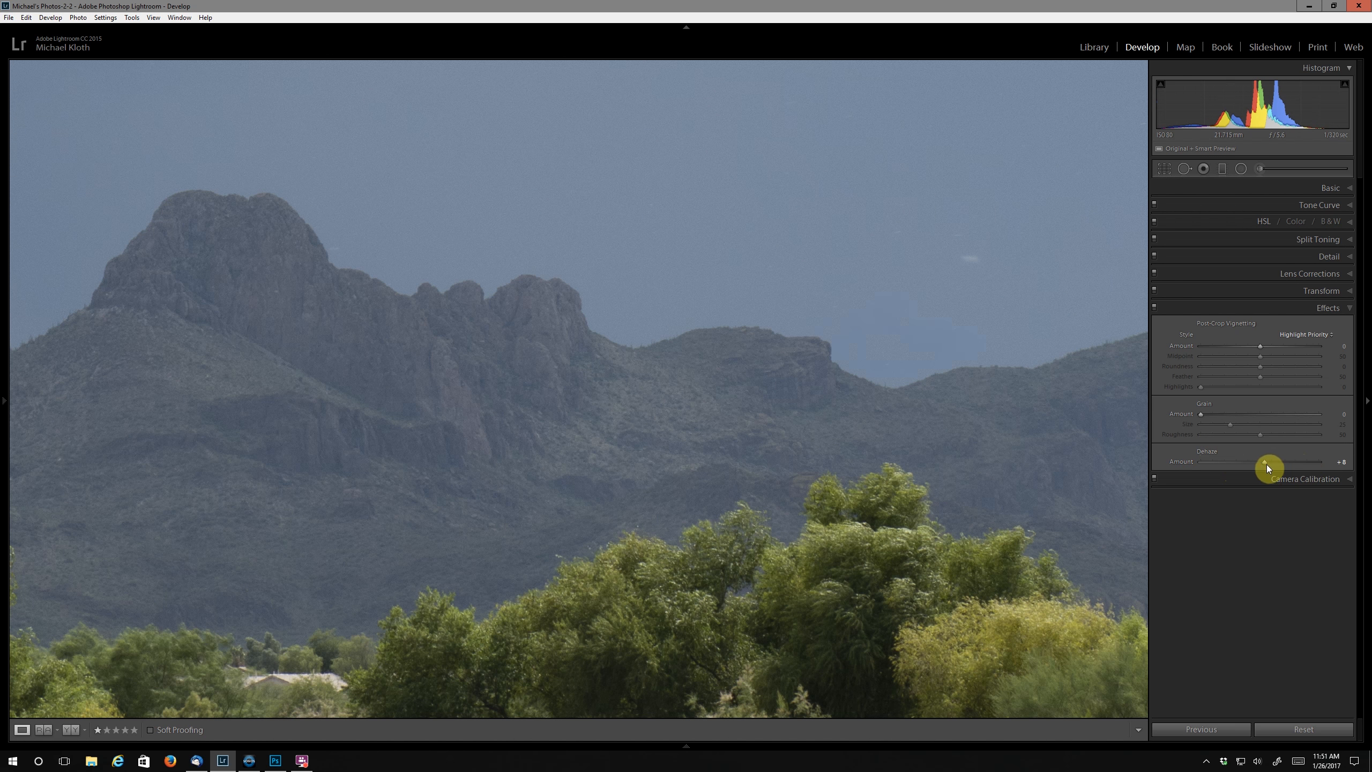
pyautogui.moveTo(1265, 463); pyautogui.dragTo(1312, 461)
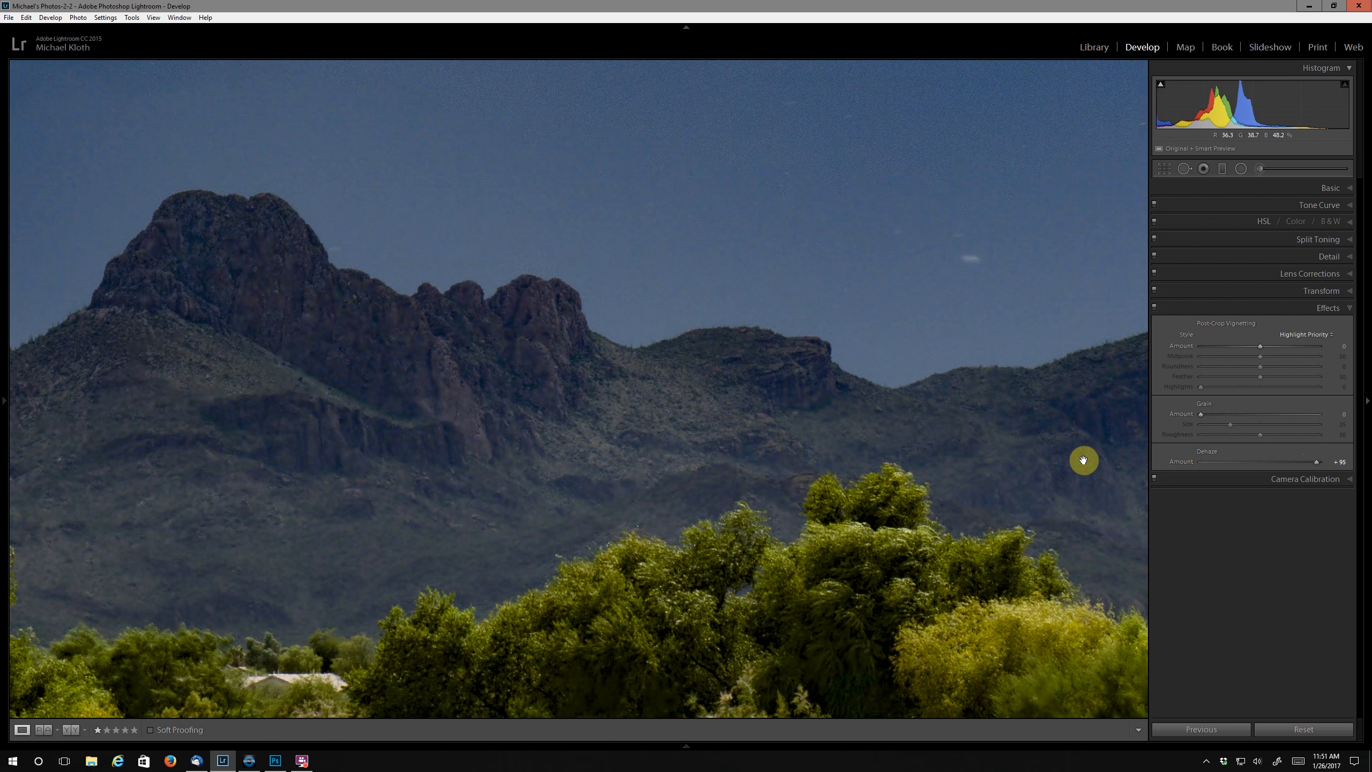
pyautogui.moveTo(1318, 461); pyautogui.dragTo(1271, 465)
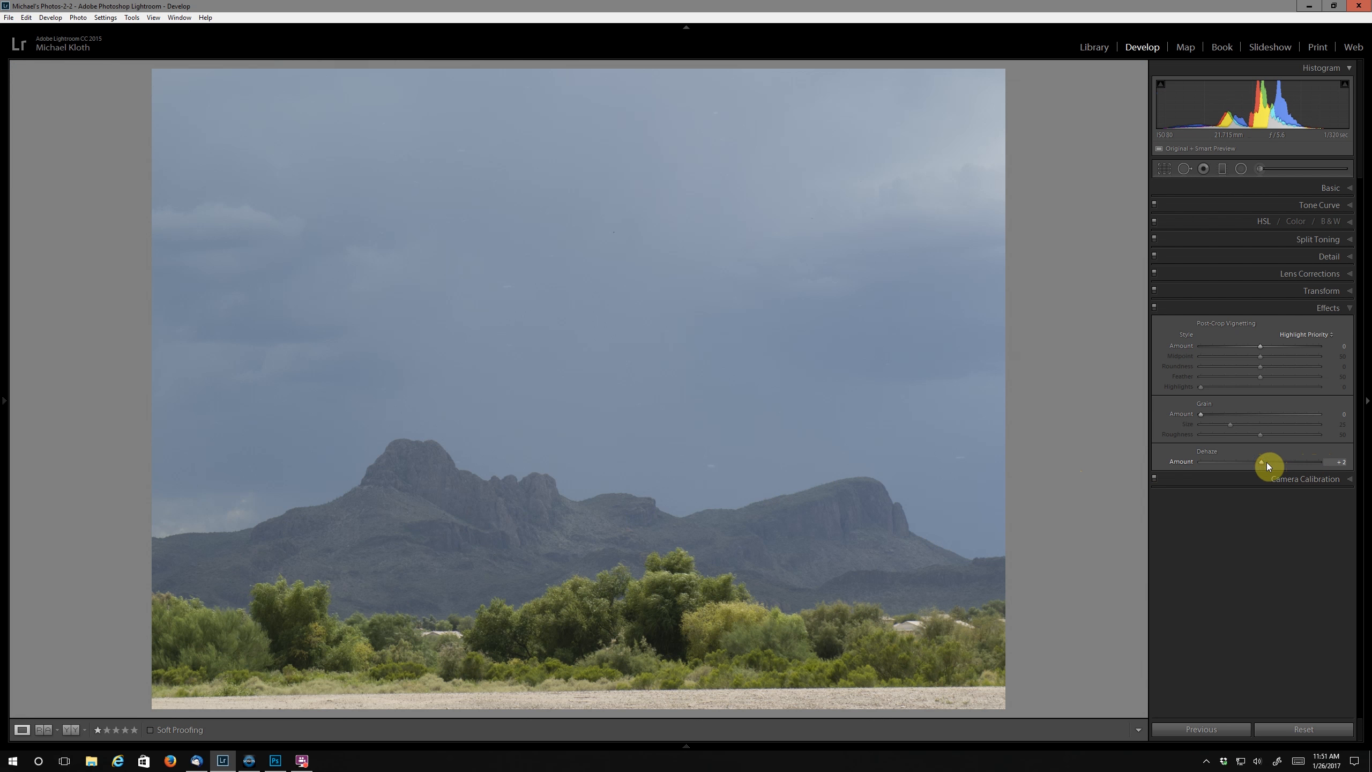
# Try Dehaze amounts of +100 and +83 on the full photo, and reduce the effect to +44.
pyautogui.moveTo(1291, 463); pyautogui.dragTo(1325, 466)
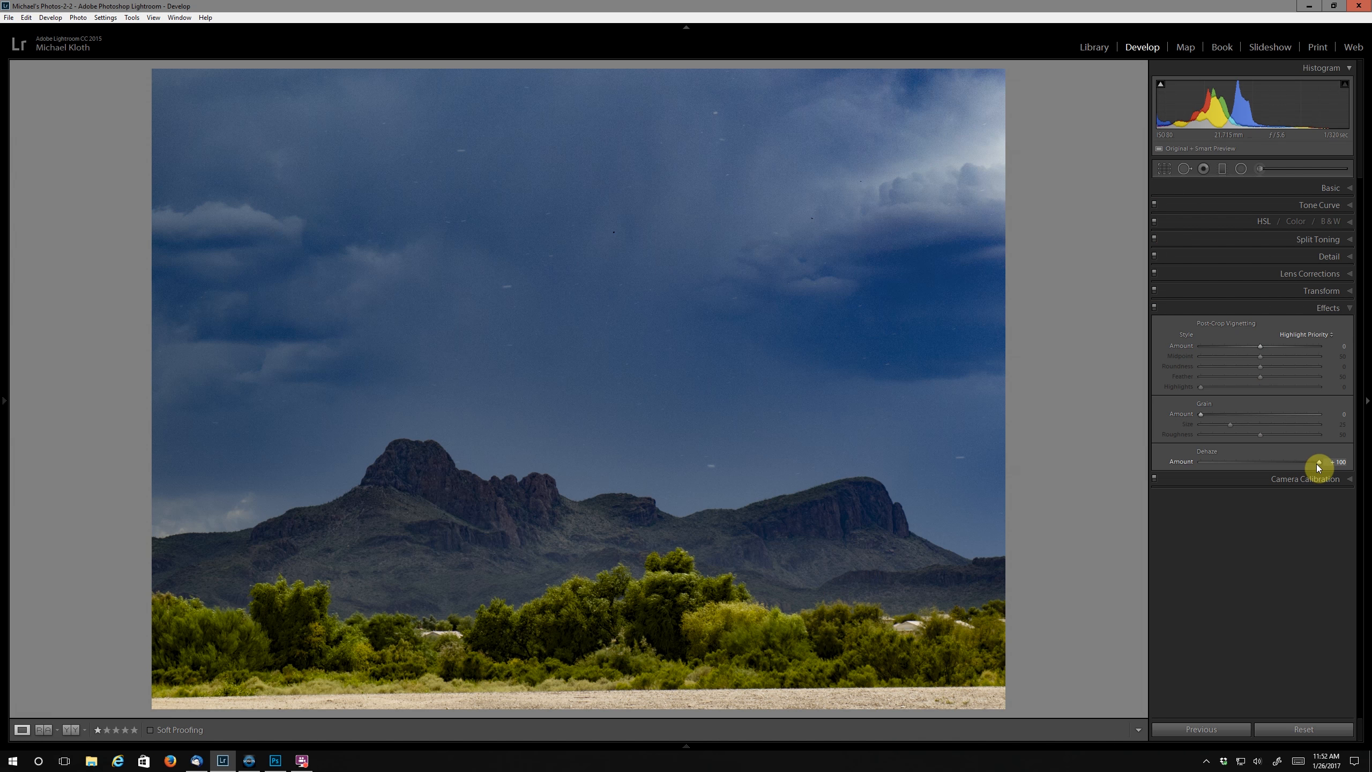
pyautogui.moveTo(1304, 464)
pyautogui.mouseDown()
pyautogui.moveTo(1211, 469)
pyautogui.moveTo(1308, 465)
pyautogui.mouseUp()
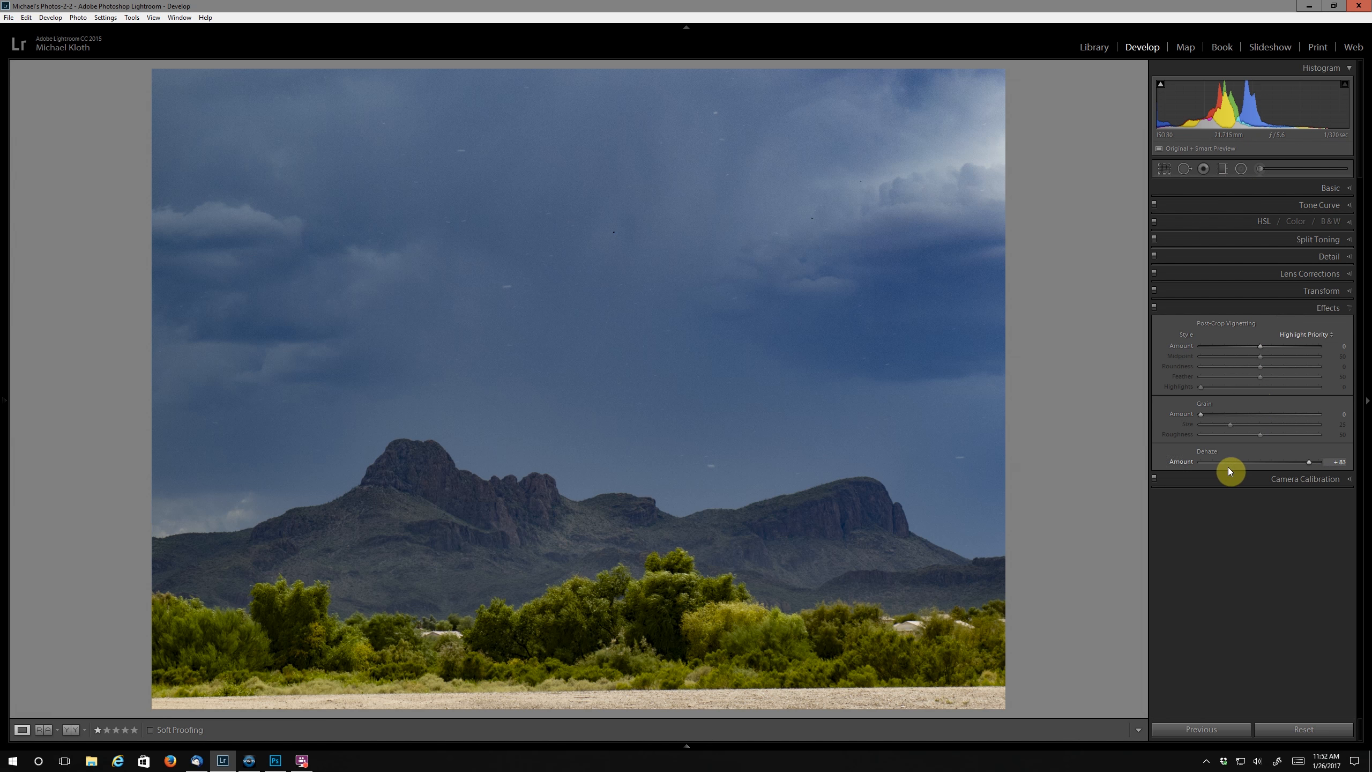
pyautogui.moveTo(1310, 463); pyautogui.dragTo(1299, 464)
pyautogui.click(1285, 463)
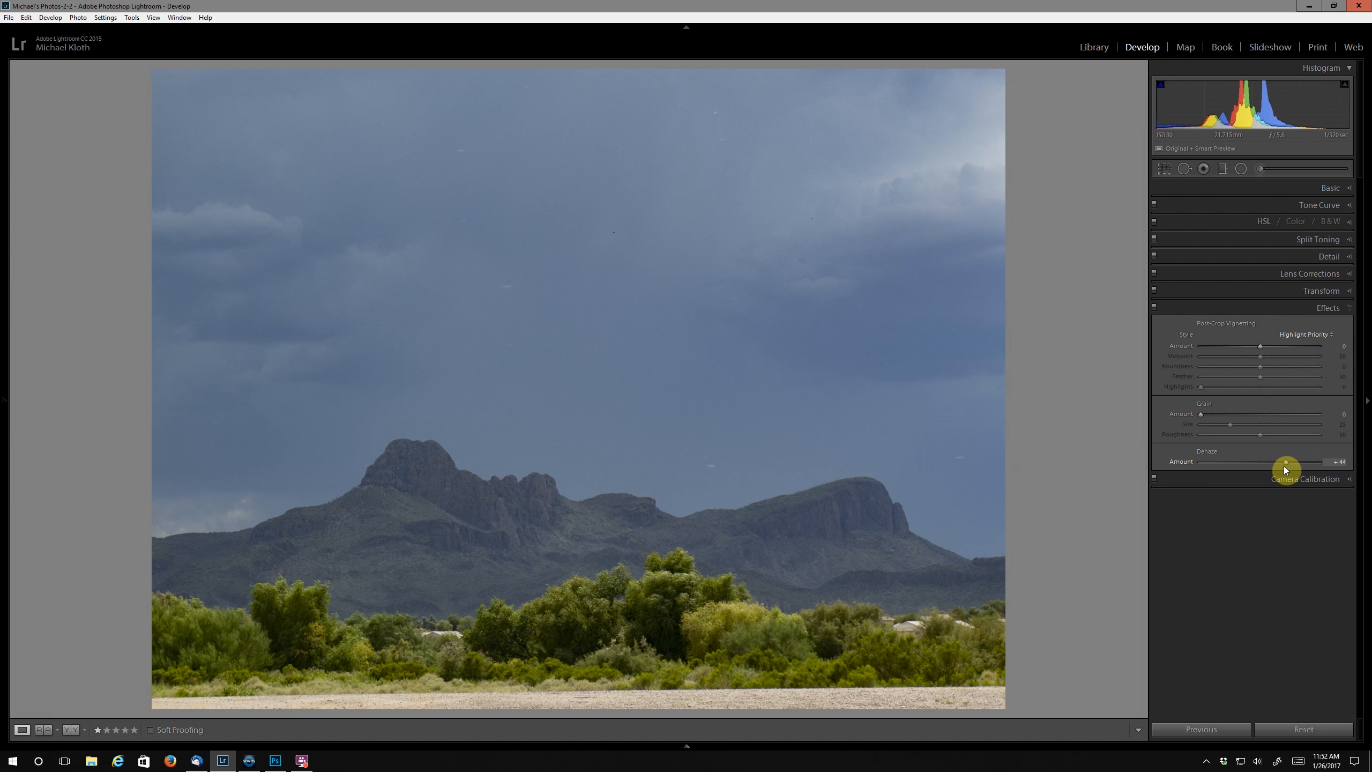
# Brighten the dehazed photo with Exposure +0.16 and Shadows +76, and raise Dehaze to +56.
pyautogui.click(1303, 189)
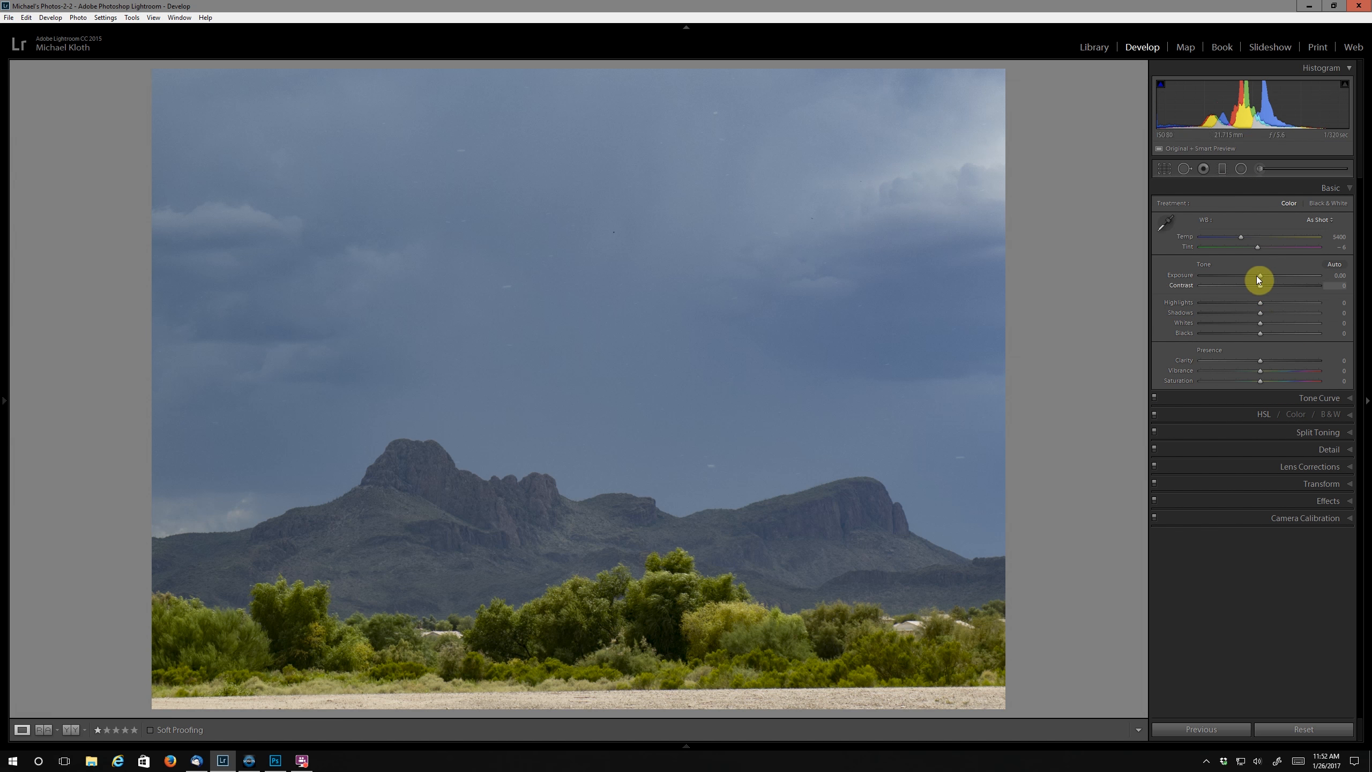
pyautogui.moveTo(1258, 276)
pyautogui.mouseDown()
pyautogui.moveTo(1273, 277)
pyautogui.moveTo(1256, 281)
pyautogui.mouseUp()
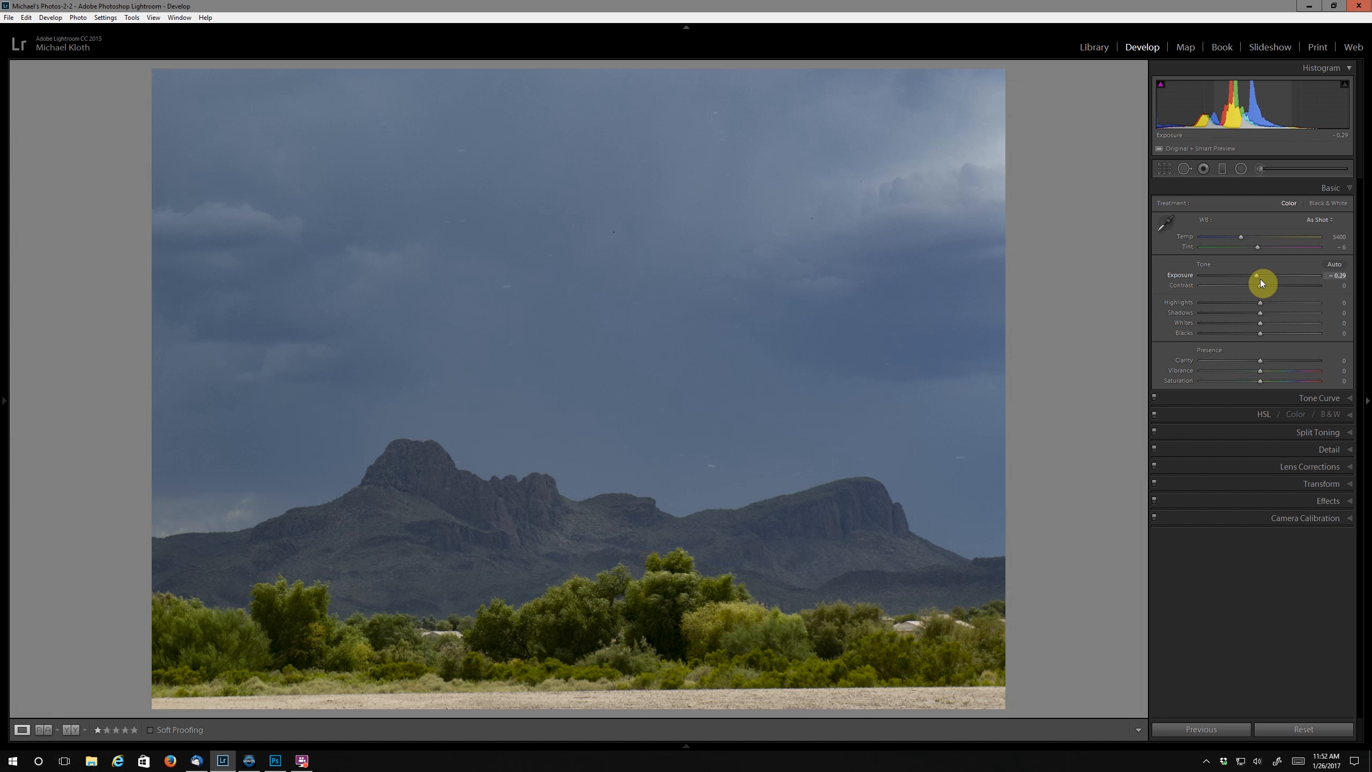
pyautogui.click(1261, 277)
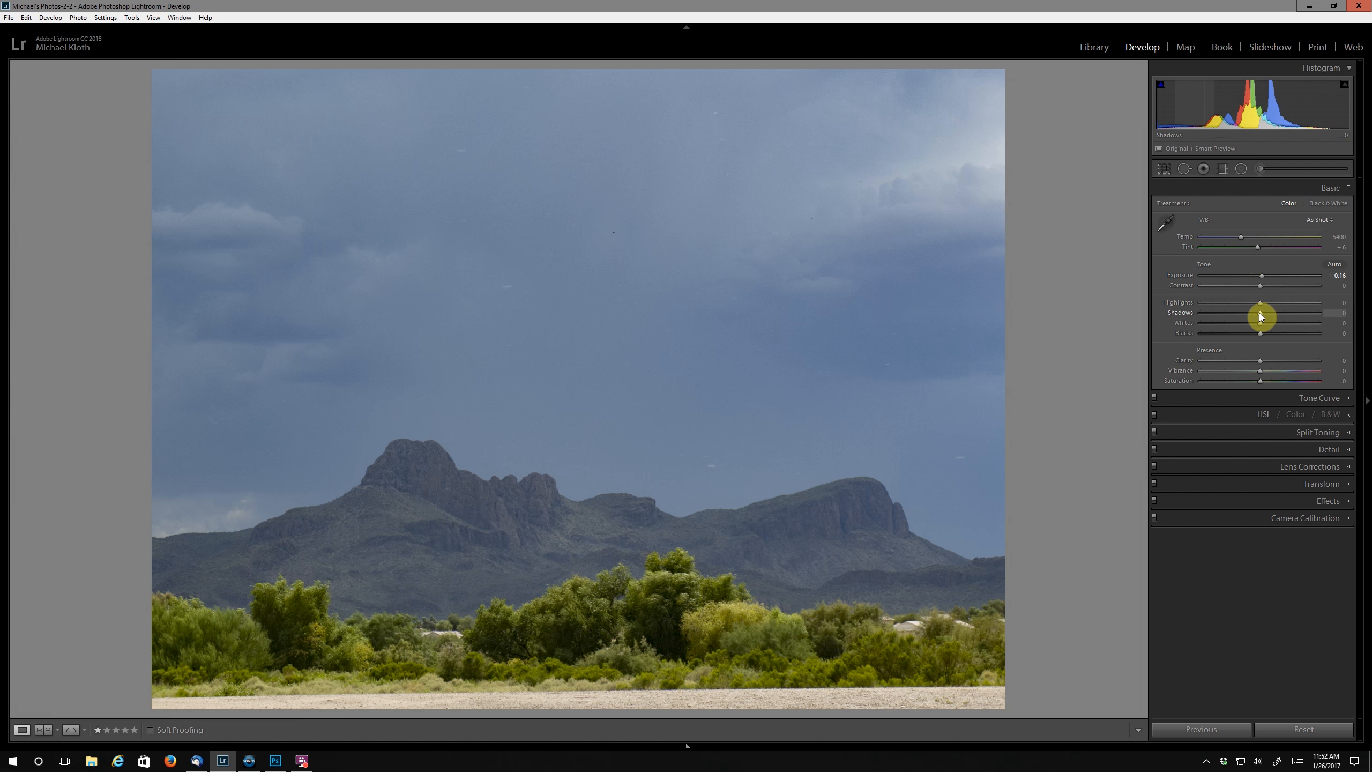
pyautogui.moveTo(1291, 311)
pyautogui.mouseDown()
pyautogui.moveTo(1316, 312)
pyautogui.moveTo(1305, 313)
pyautogui.mouseUp()
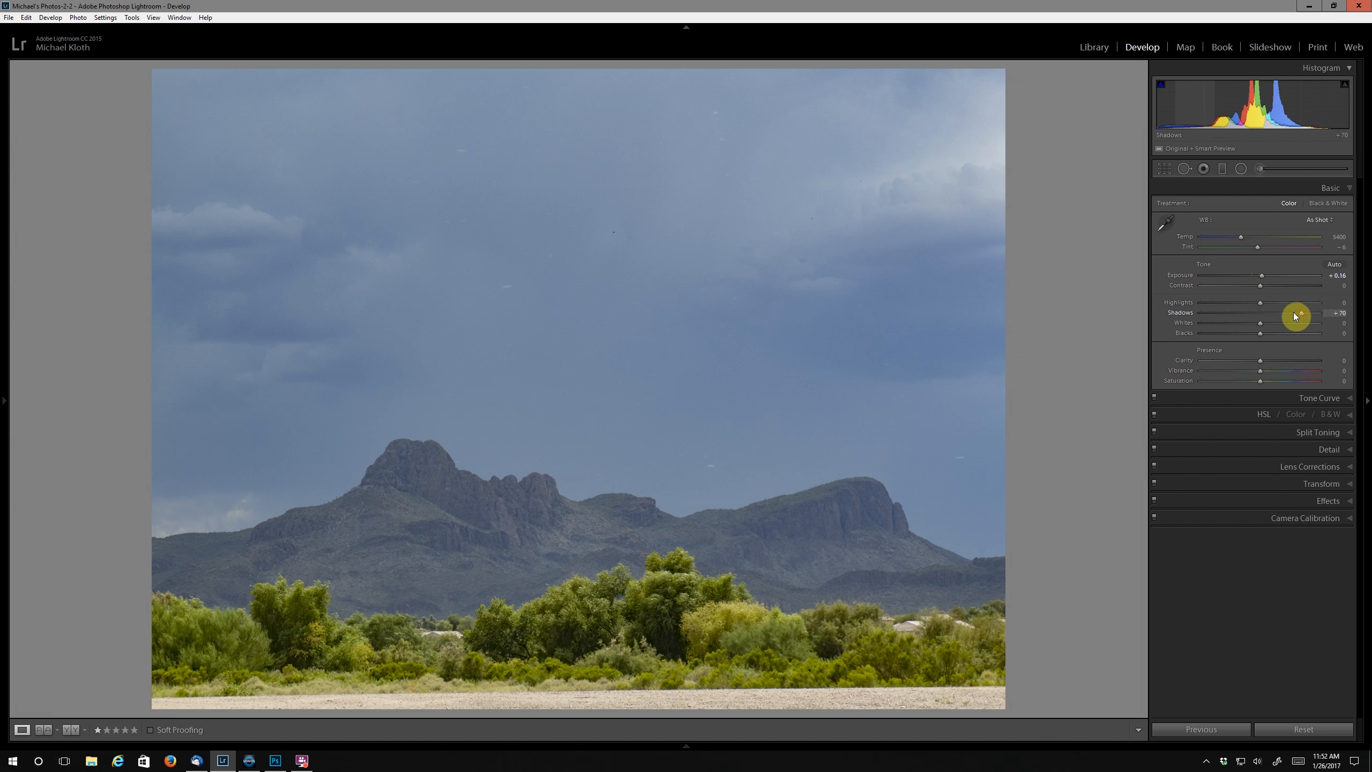
pyautogui.click(1259, 502)
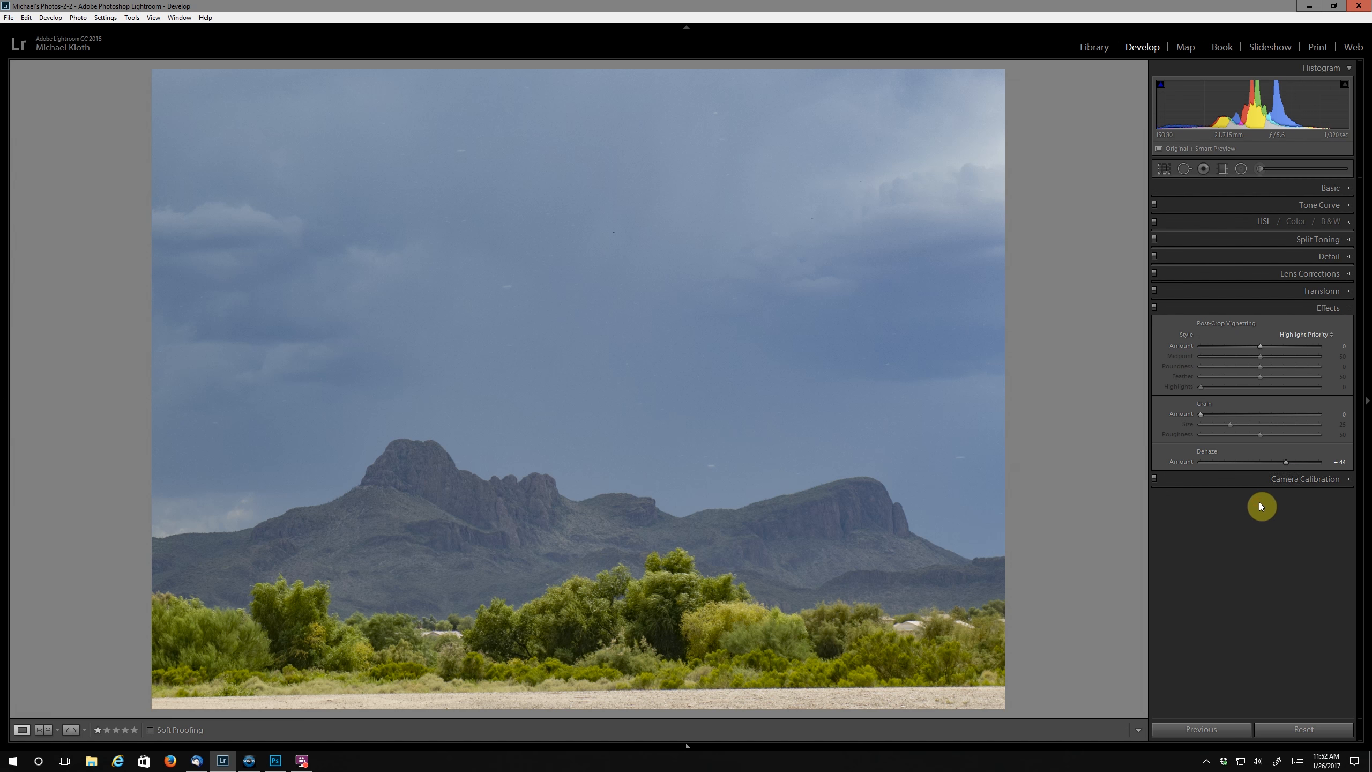
pyautogui.moveTo(1287, 463); pyautogui.dragTo(1292, 466)
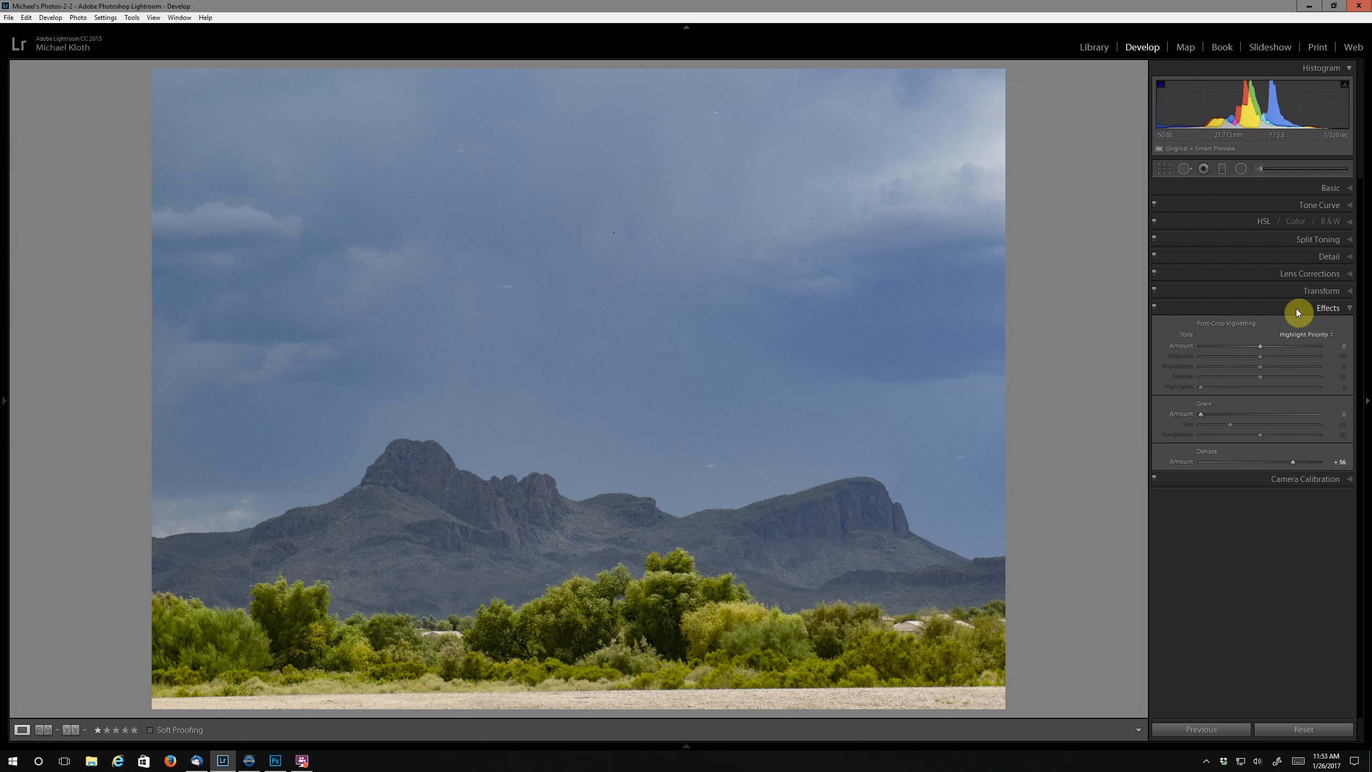
# Reset the photo's global Dehaze, Exposure and Shadows adjustments to 0.
pyautogui.click(1262, 461)
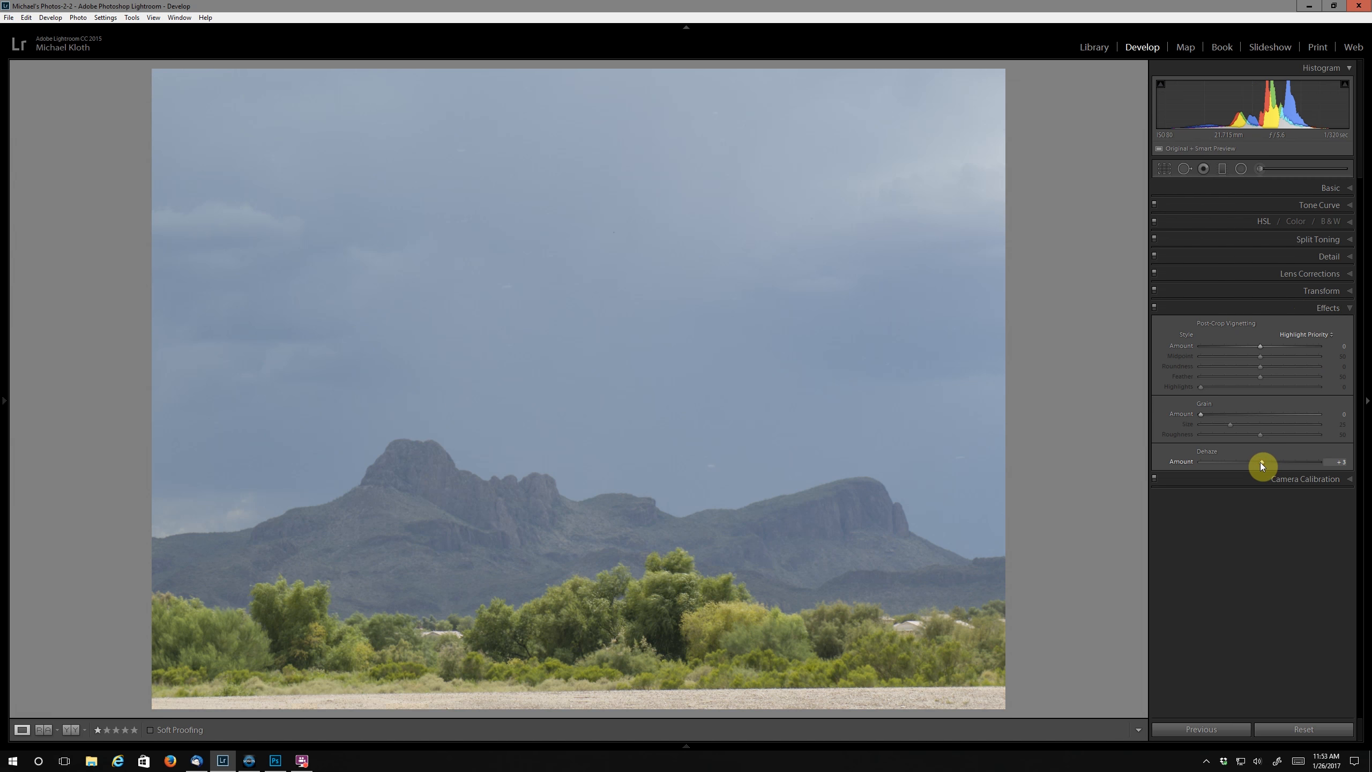
pyautogui.click(1260, 462)
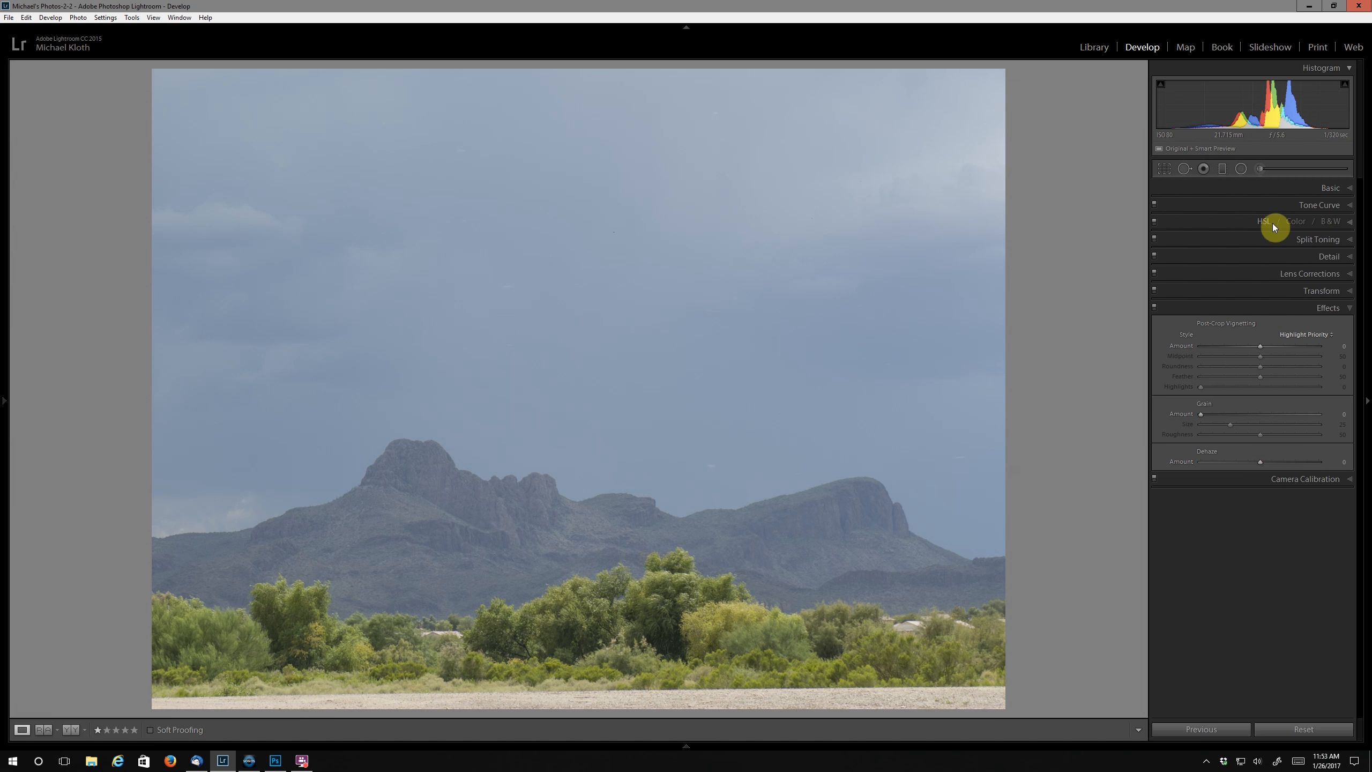
pyautogui.click(1283, 191)
pyautogui.doubleClick(1263, 275)
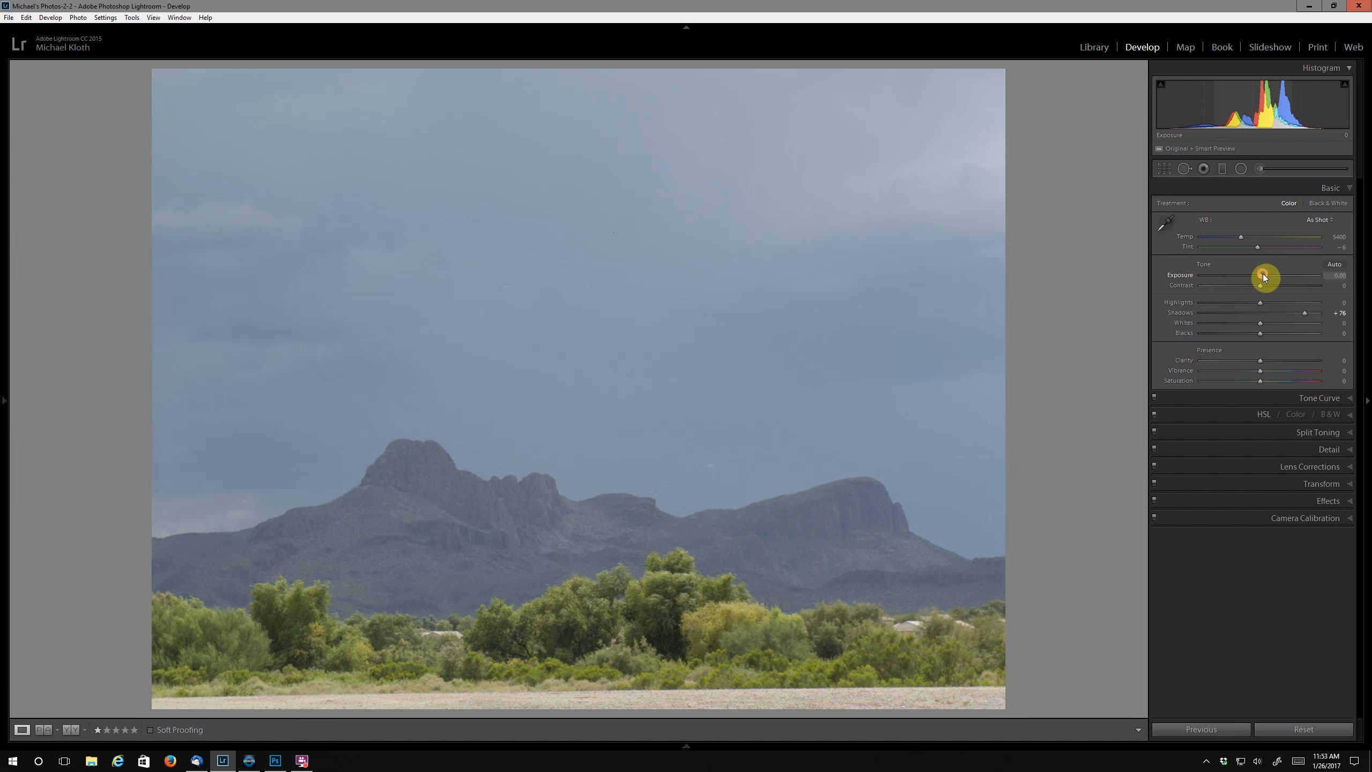
pyautogui.doubleClick(1261, 316)
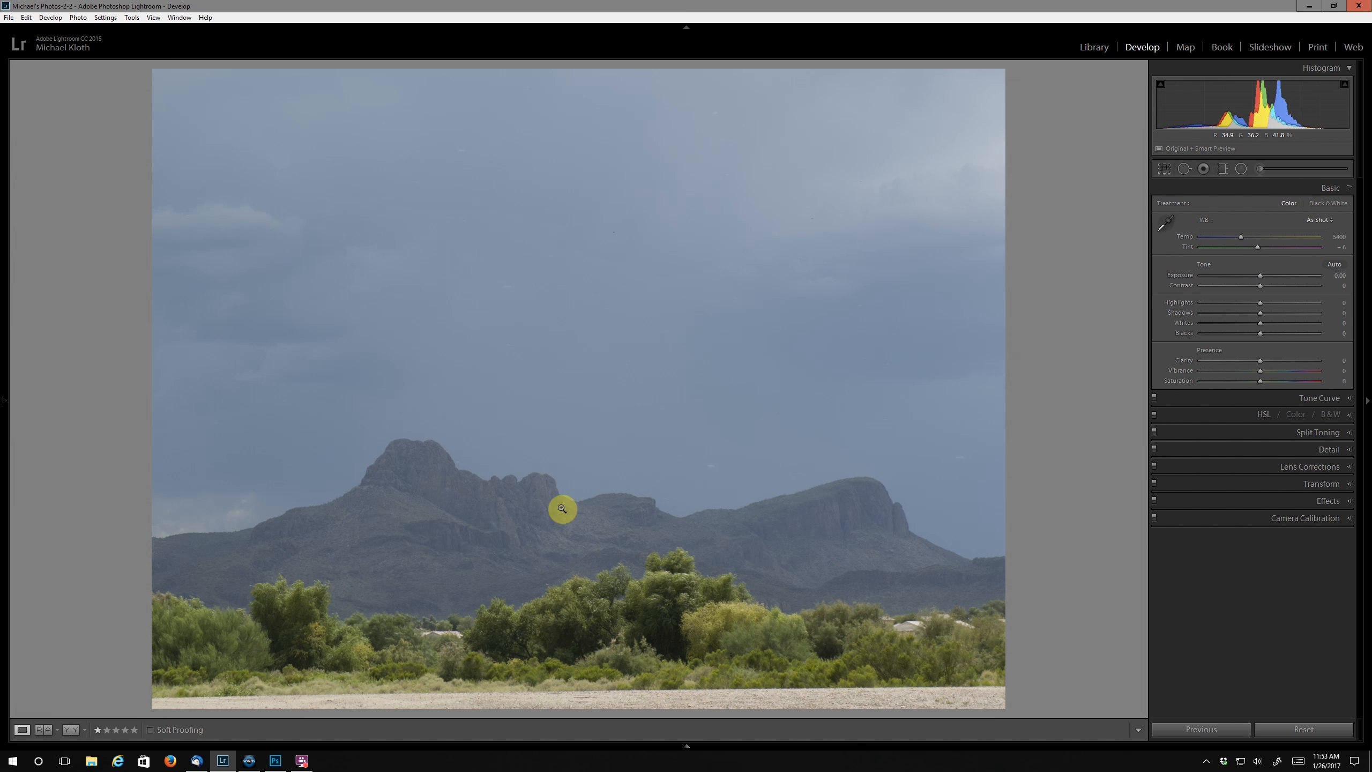
# Apply a graduated filter with Dehaze 55, Exposure 0.38 and Shadows 36, fading across the mountains down to the tree line.
pyautogui.click(1223, 169)
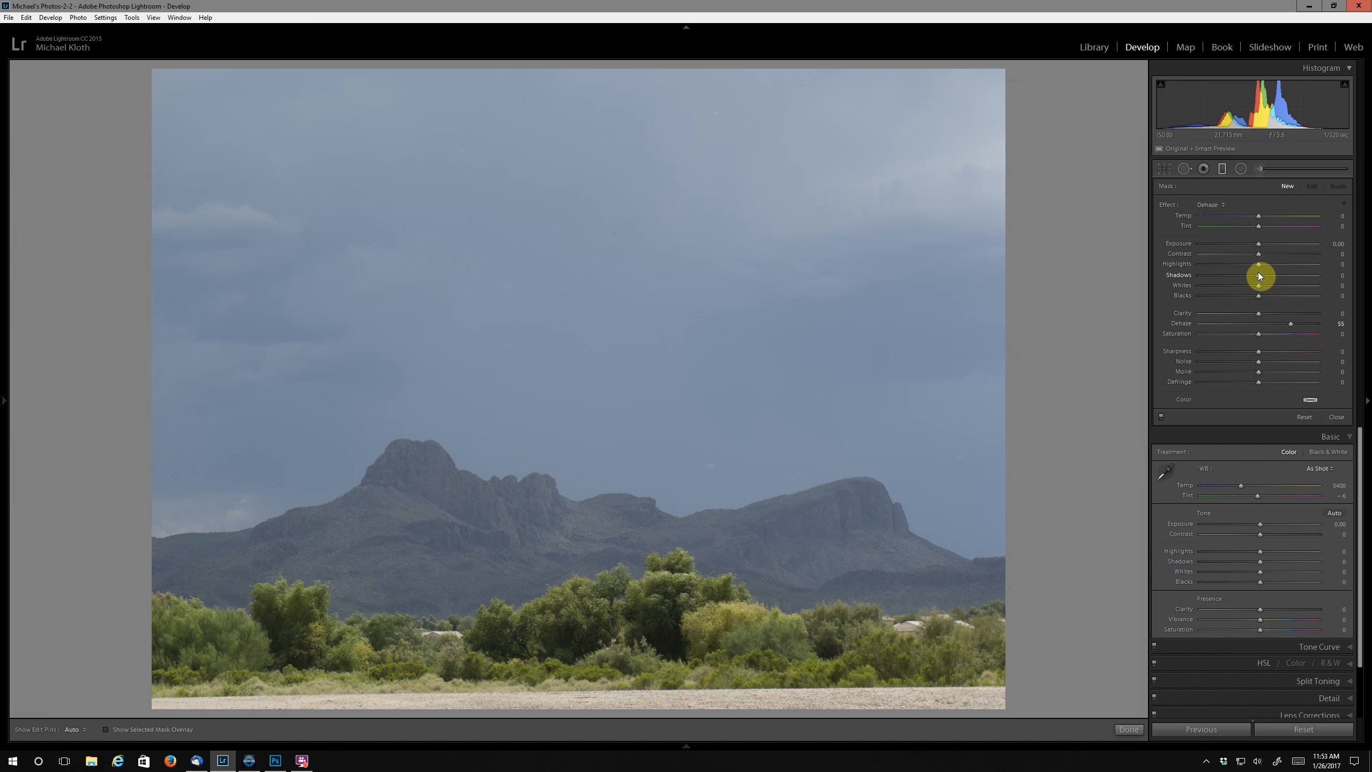
pyautogui.moveTo(1258, 276); pyautogui.dragTo(1264, 245)
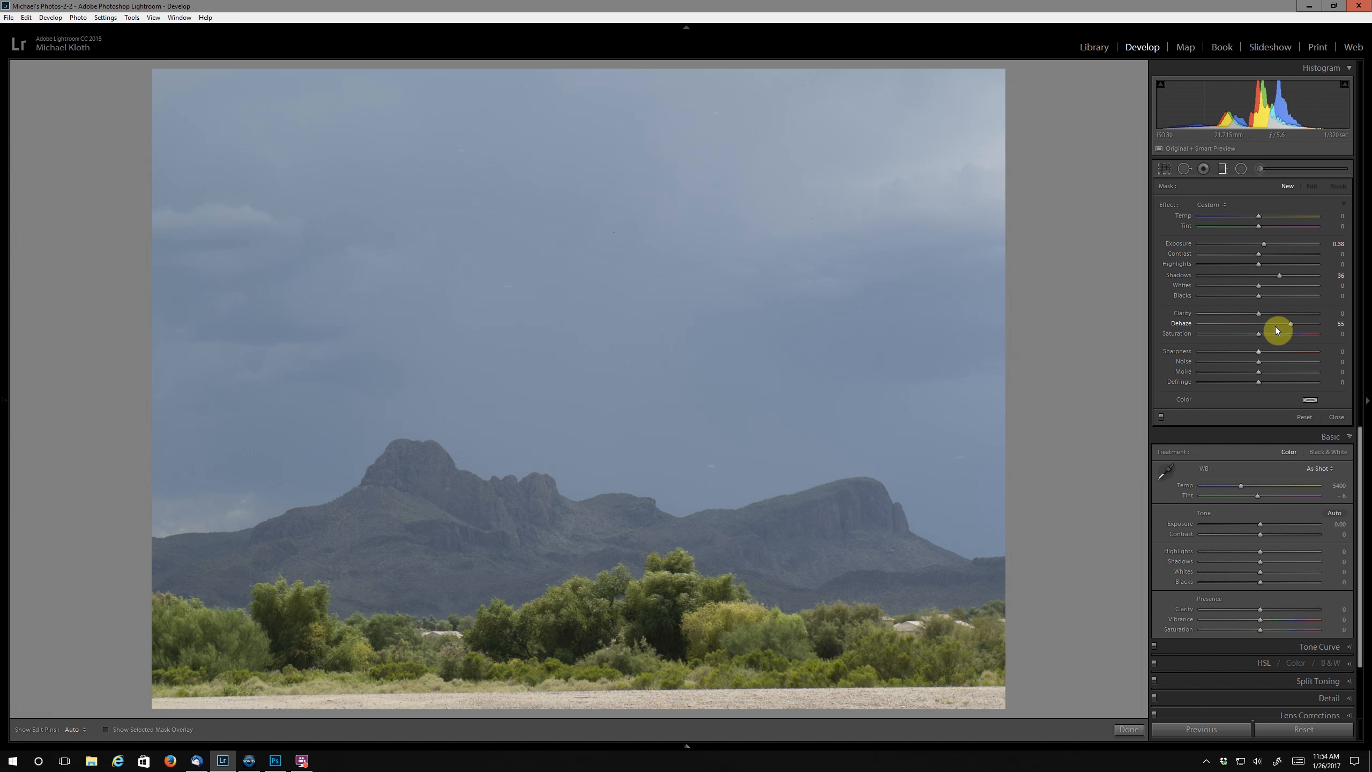
pyautogui.moveTo(532, 464); pyautogui.dragTo(530, 506)
pyautogui.moveTo(529, 573); pyautogui.dragTo(540, 614)
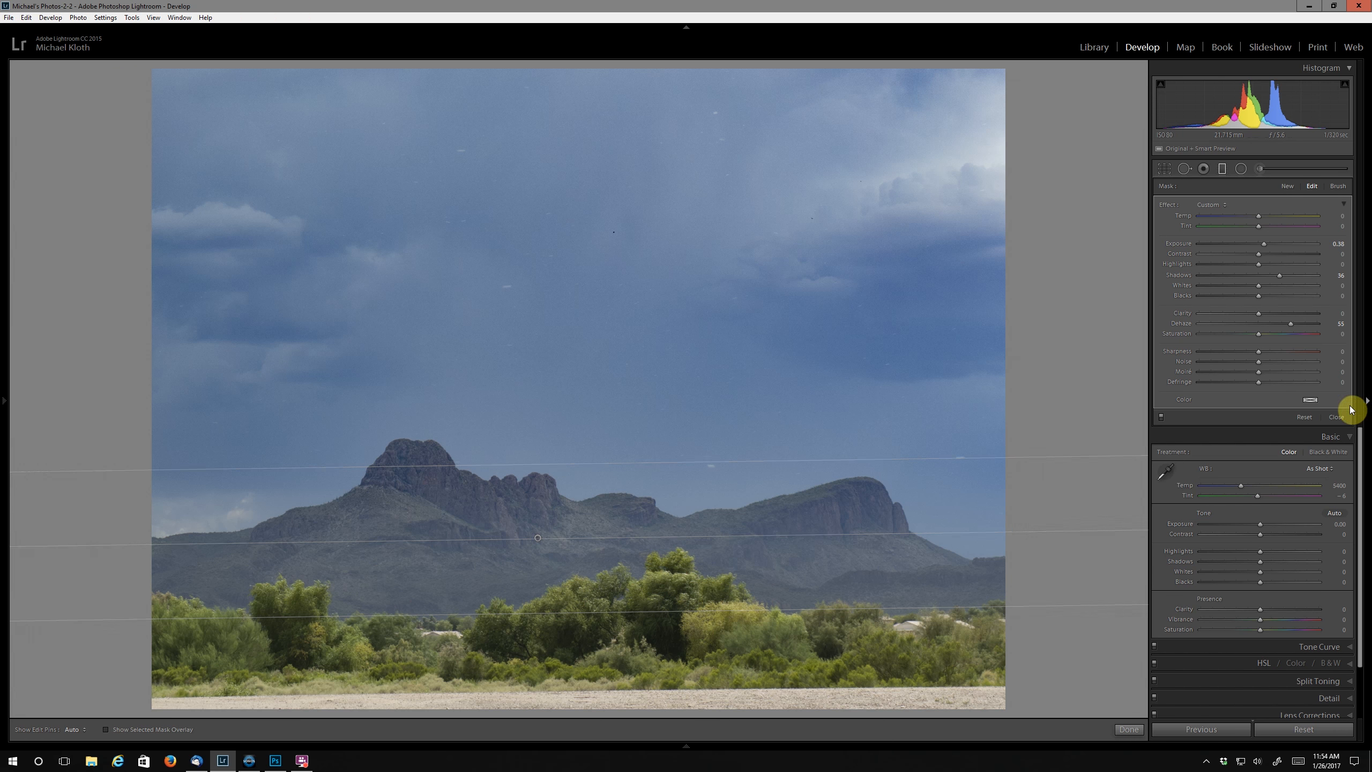
# Activate the graduated filter's mask brush with Feather 65 and show the selected mask overlay.
pyautogui.click(1338, 187)
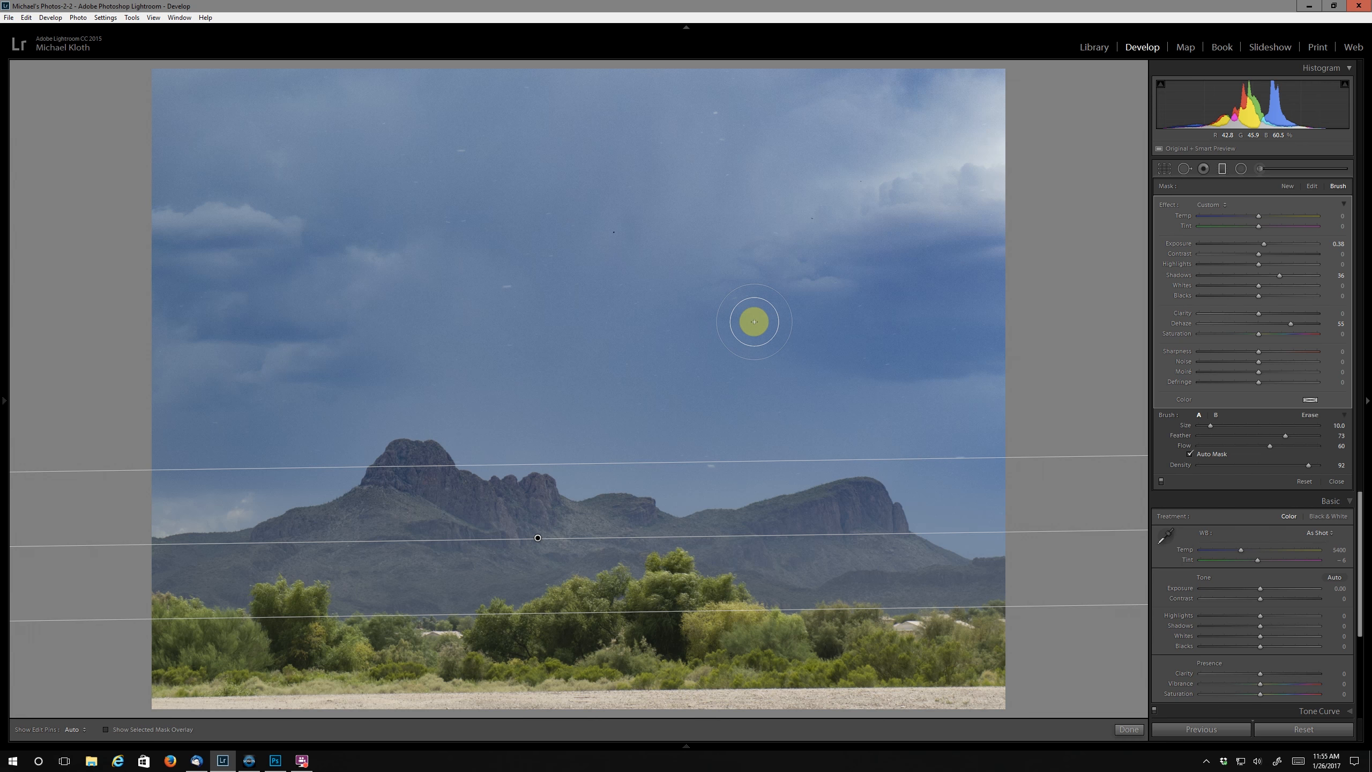
pyautogui.moveTo(1287, 435)
pyautogui.mouseDown()
pyautogui.moveTo(1315, 441)
pyautogui.moveTo(1277, 441)
pyautogui.mouseUp()
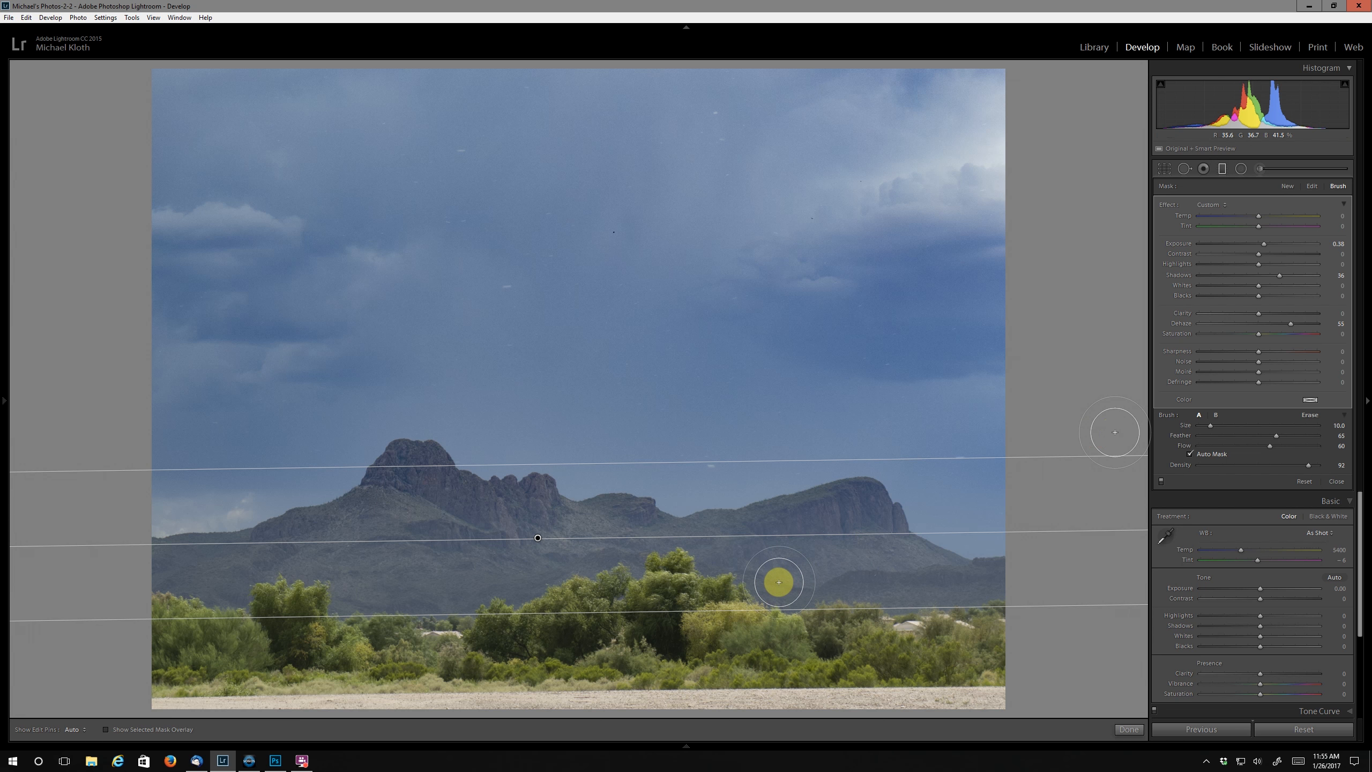
pyautogui.press('h')
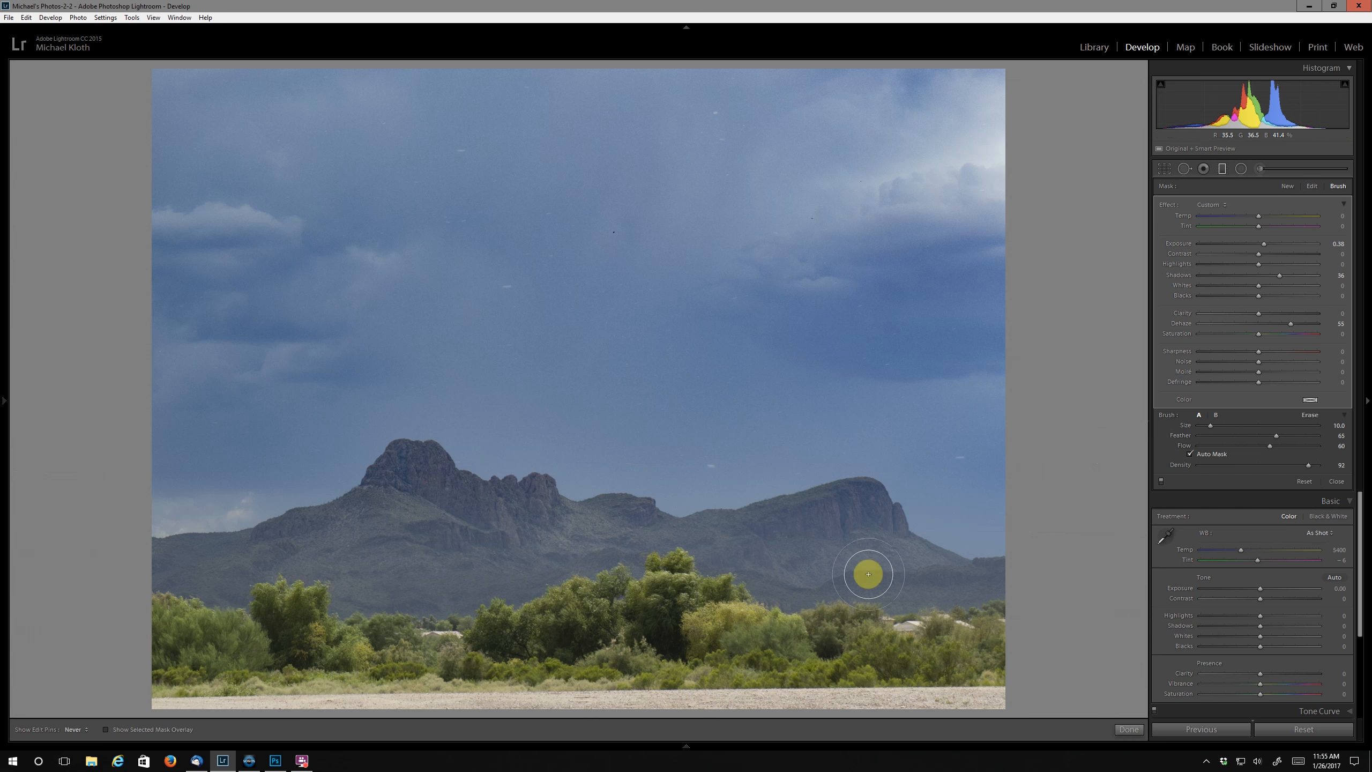
pyautogui.press('h')
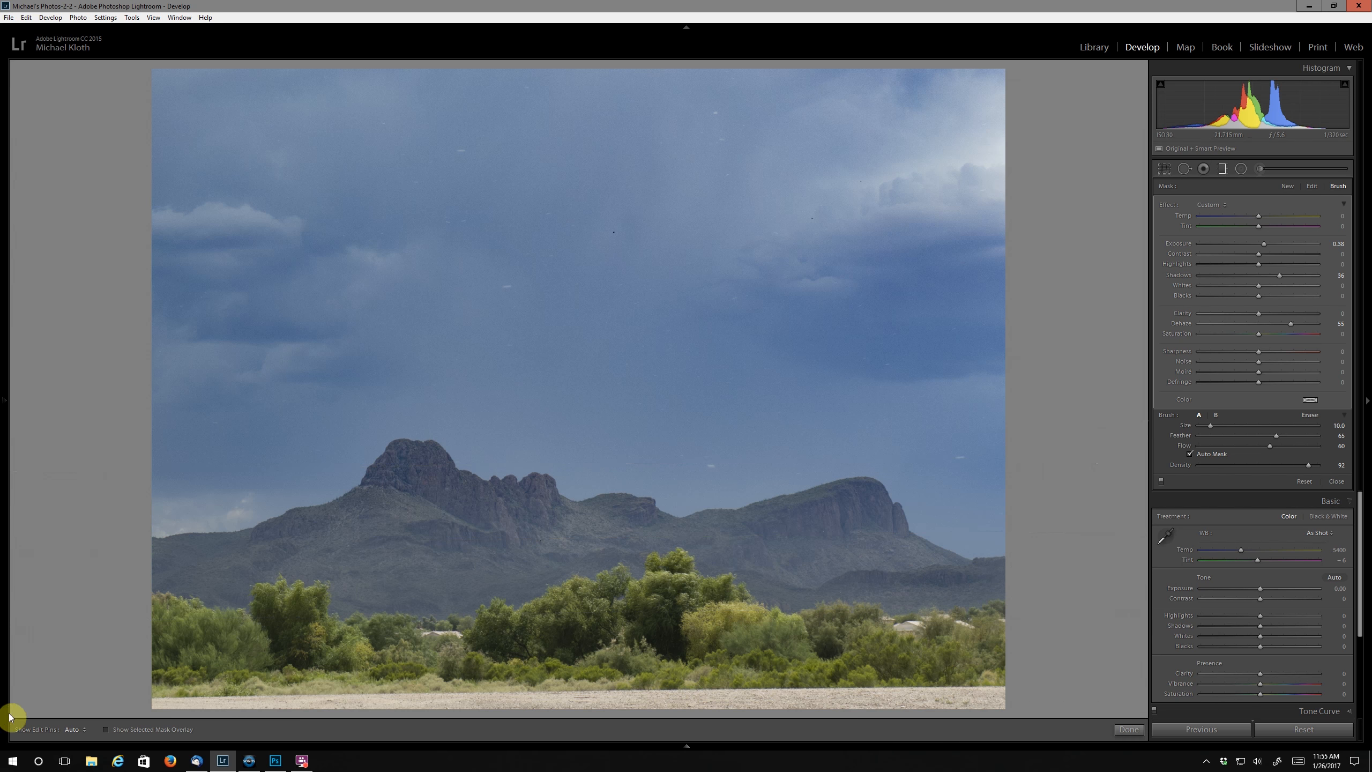
pyautogui.click(108, 728)
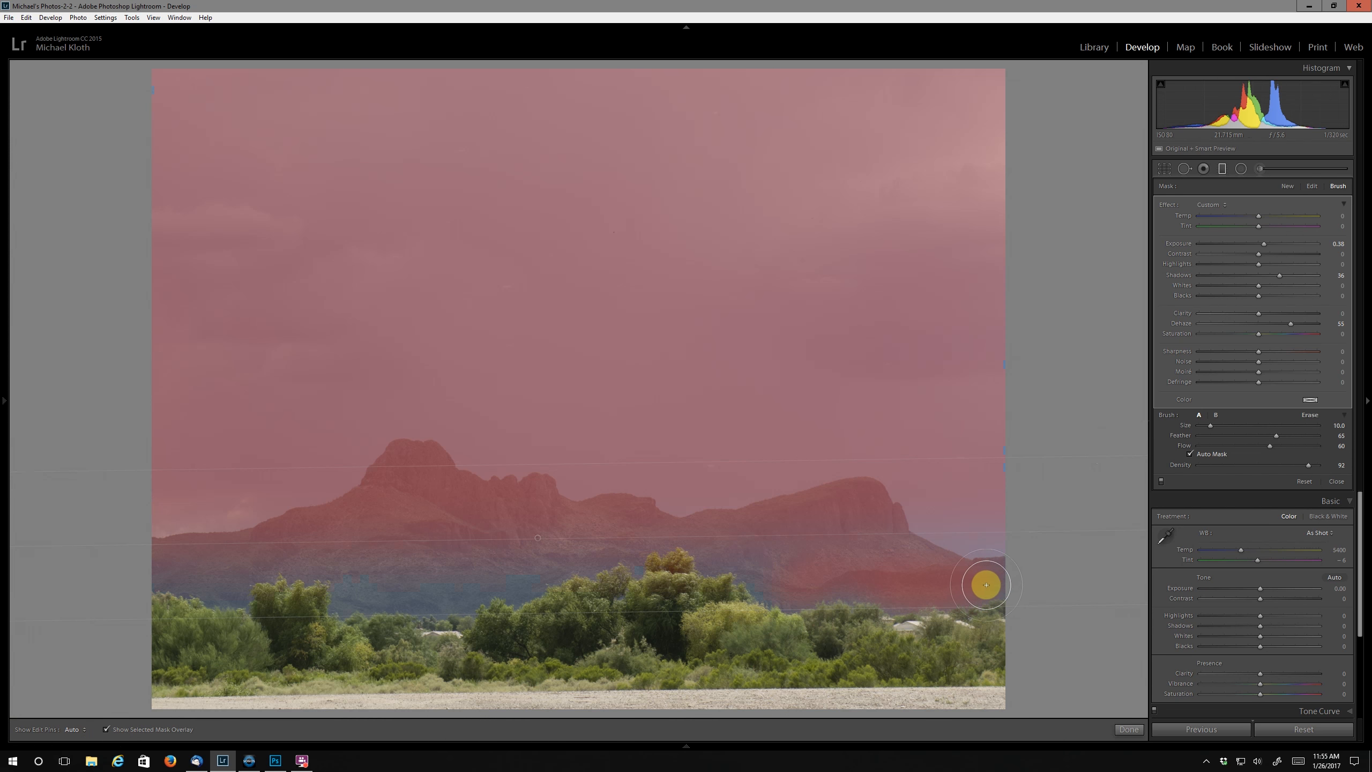
# Paint the filter mask over the lower mountain slopes just above the trees, with the edit pins hidden.
pyautogui.press('h')
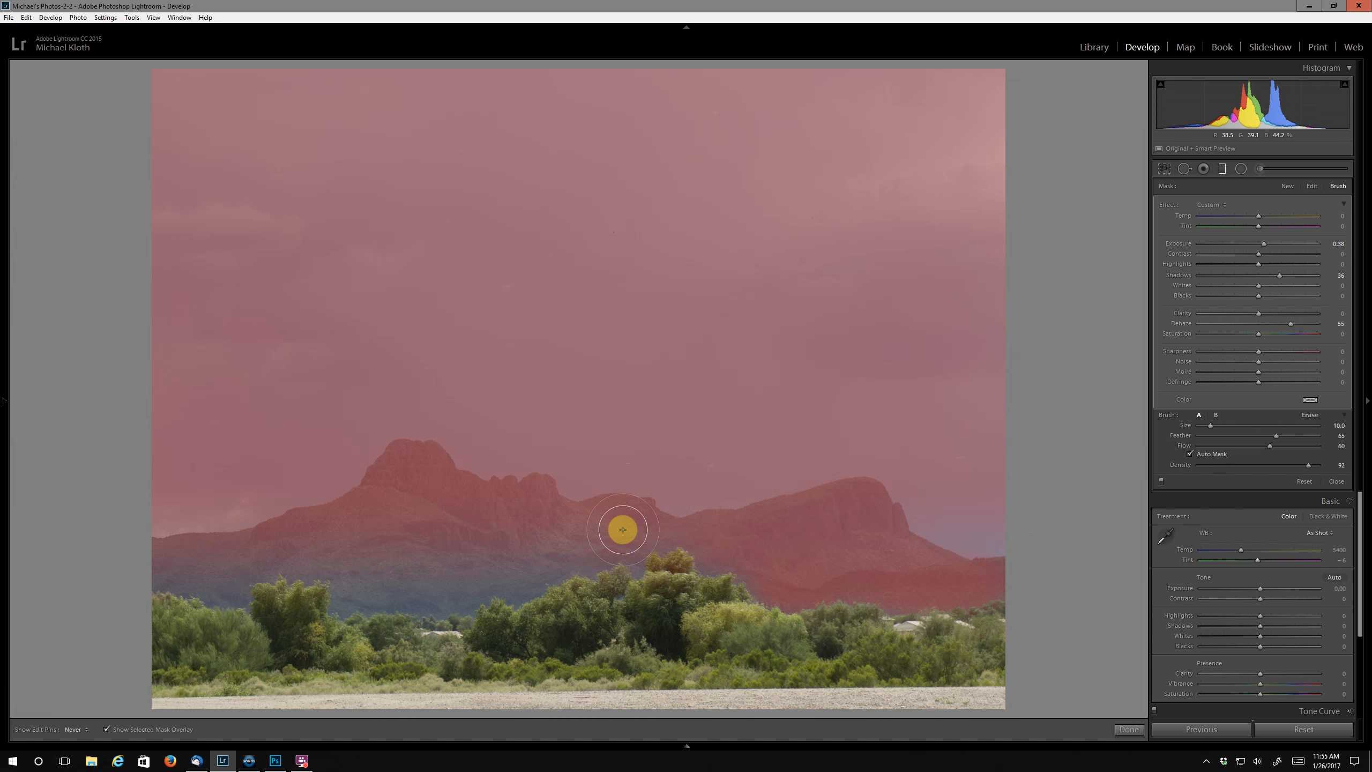
pyautogui.press('h')
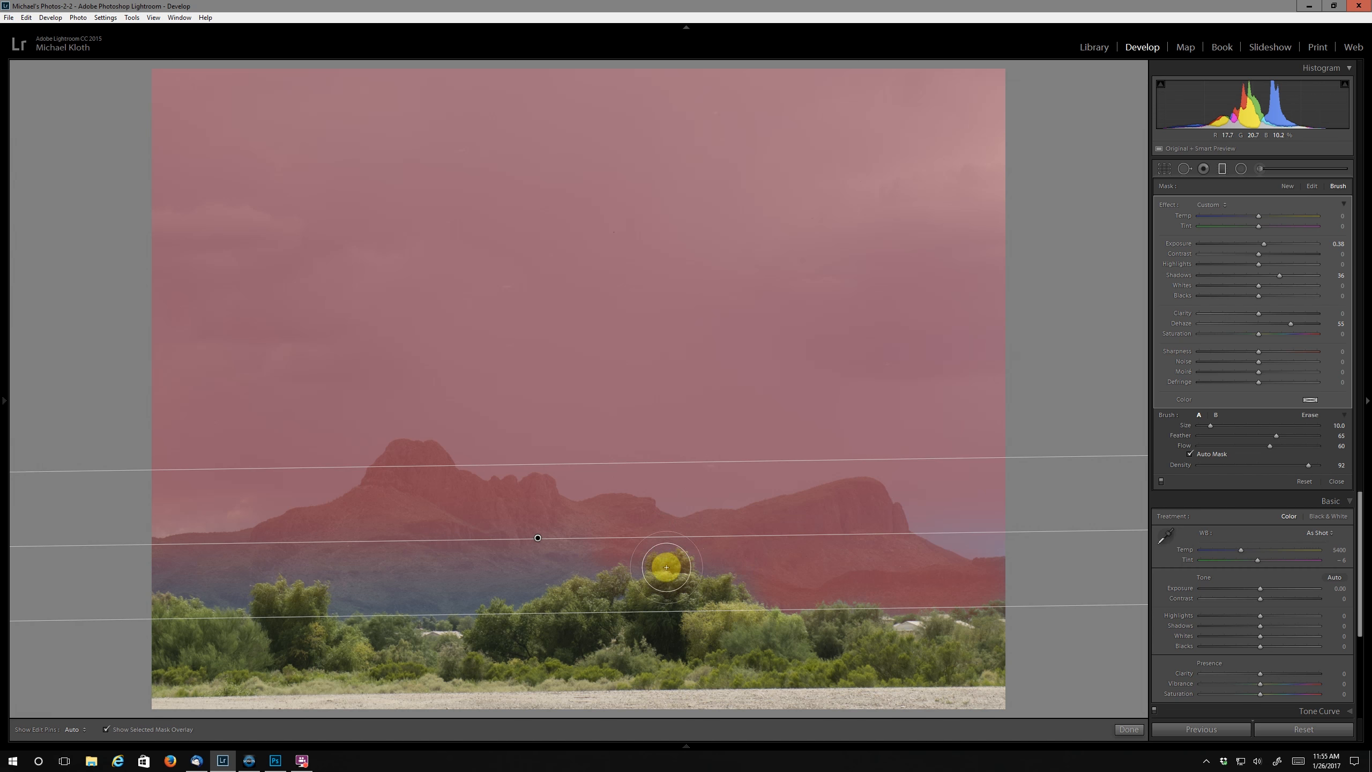
pyautogui.press('h')
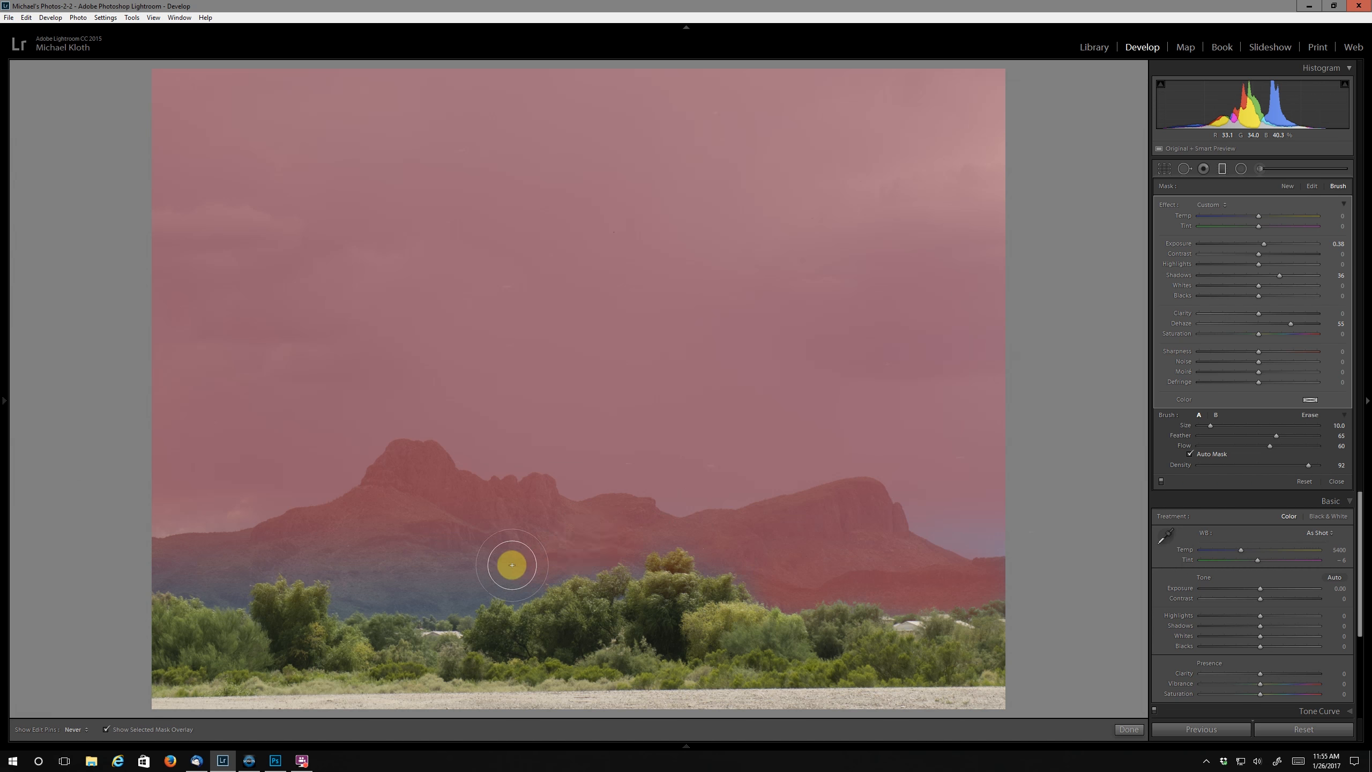
pyautogui.moveTo(553, 556)
pyautogui.mouseDown()
pyautogui.moveTo(383, 564)
pyautogui.moveTo(495, 568)
pyautogui.moveTo(385, 585)
pyautogui.moveTo(514, 584)
pyautogui.moveTo(345, 580)
pyautogui.moveTo(385, 591)
pyautogui.moveTo(228, 559)
pyautogui.moveTo(198, 571)
pyautogui.moveTo(253, 580)
pyautogui.moveTo(169, 571)
pyautogui.moveTo(338, 568)
pyautogui.moveTo(239, 584)
pyautogui.moveTo(165, 564)
pyautogui.moveTo(322, 562)
pyautogui.moveTo(346, 594)
pyautogui.moveTo(375, 581)
pyautogui.moveTo(490, 590)
pyautogui.moveTo(446, 602)
pyautogui.moveTo(524, 588)
pyautogui.mouseUp()
pyautogui.press('h')
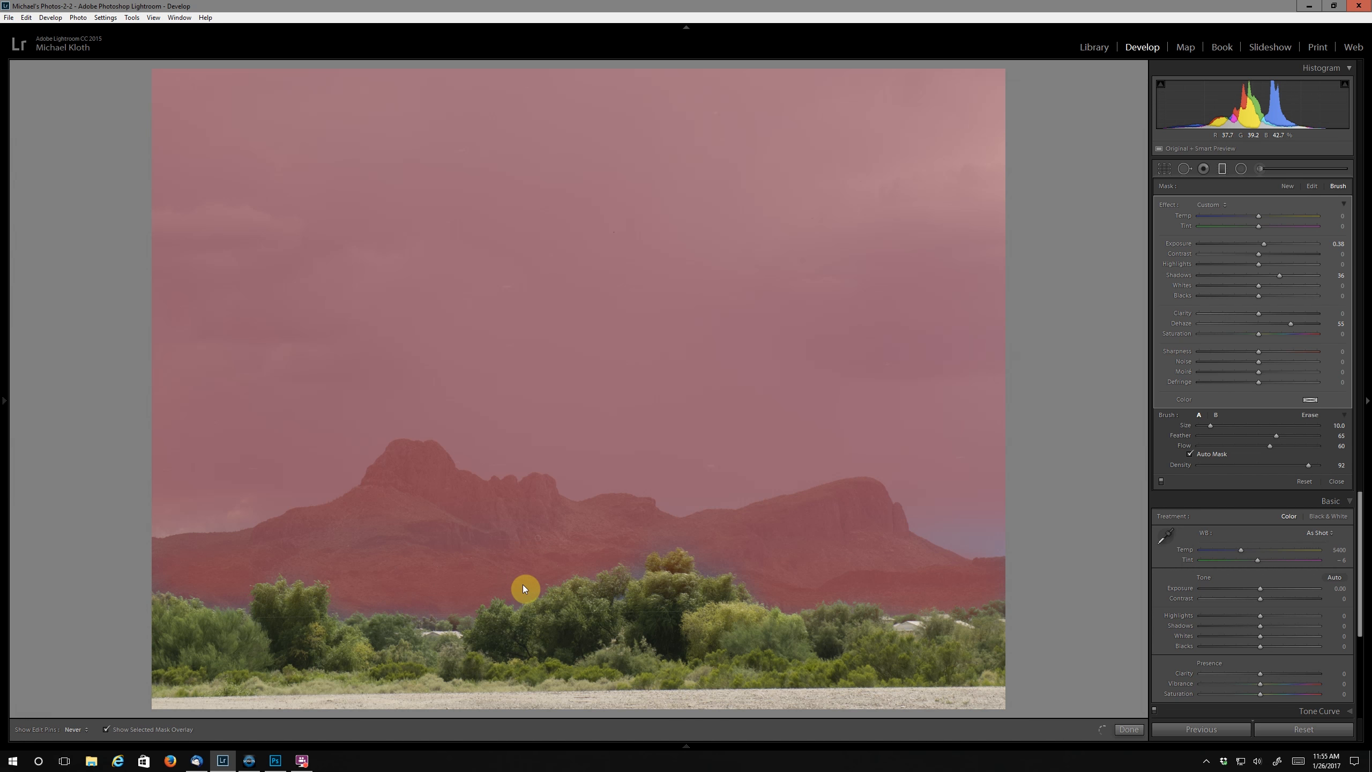
pyautogui.moveTo(676, 534)
pyautogui.mouseDown()
pyautogui.moveTo(703, 529)
pyautogui.moveTo(776, 582)
pyautogui.moveTo(757, 566)
pyautogui.moveTo(1005, 582)
pyautogui.mouseUp()
# Erase the filter mask from the tall central trees using the Erase brush at Size 4.0, with the edit pins hidden while painting.
pyautogui.click(1311, 415)
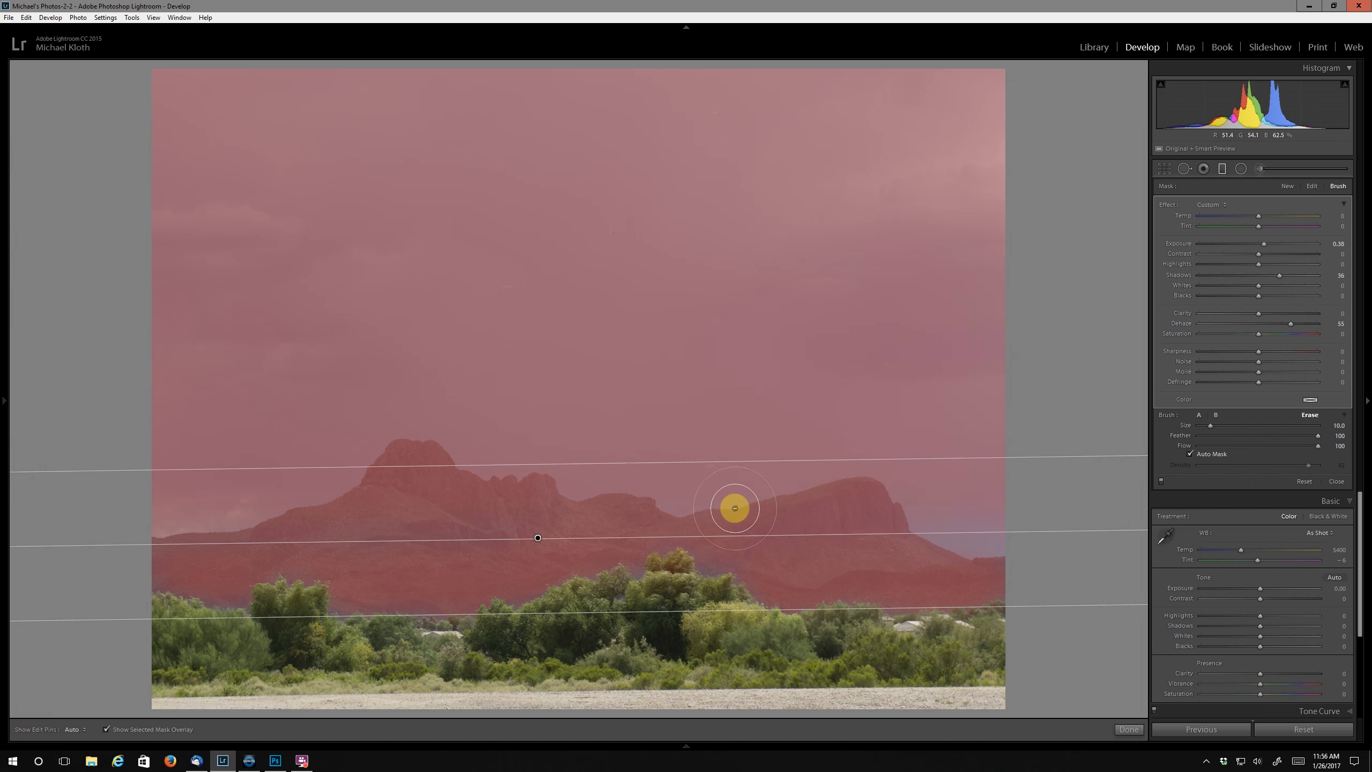
pyautogui.scroll(-4, 730, 508)
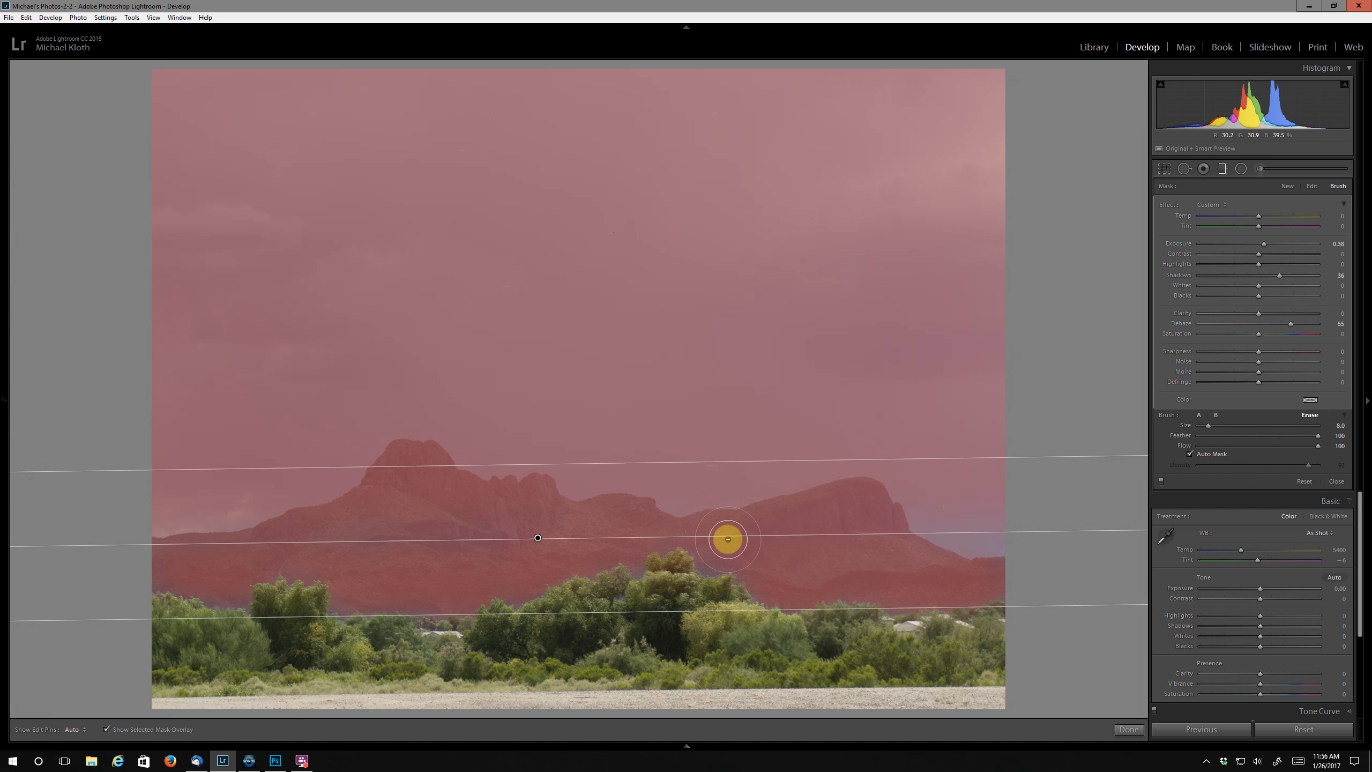
pyautogui.scroll(-2, 657, 570)
pyautogui.press('h')
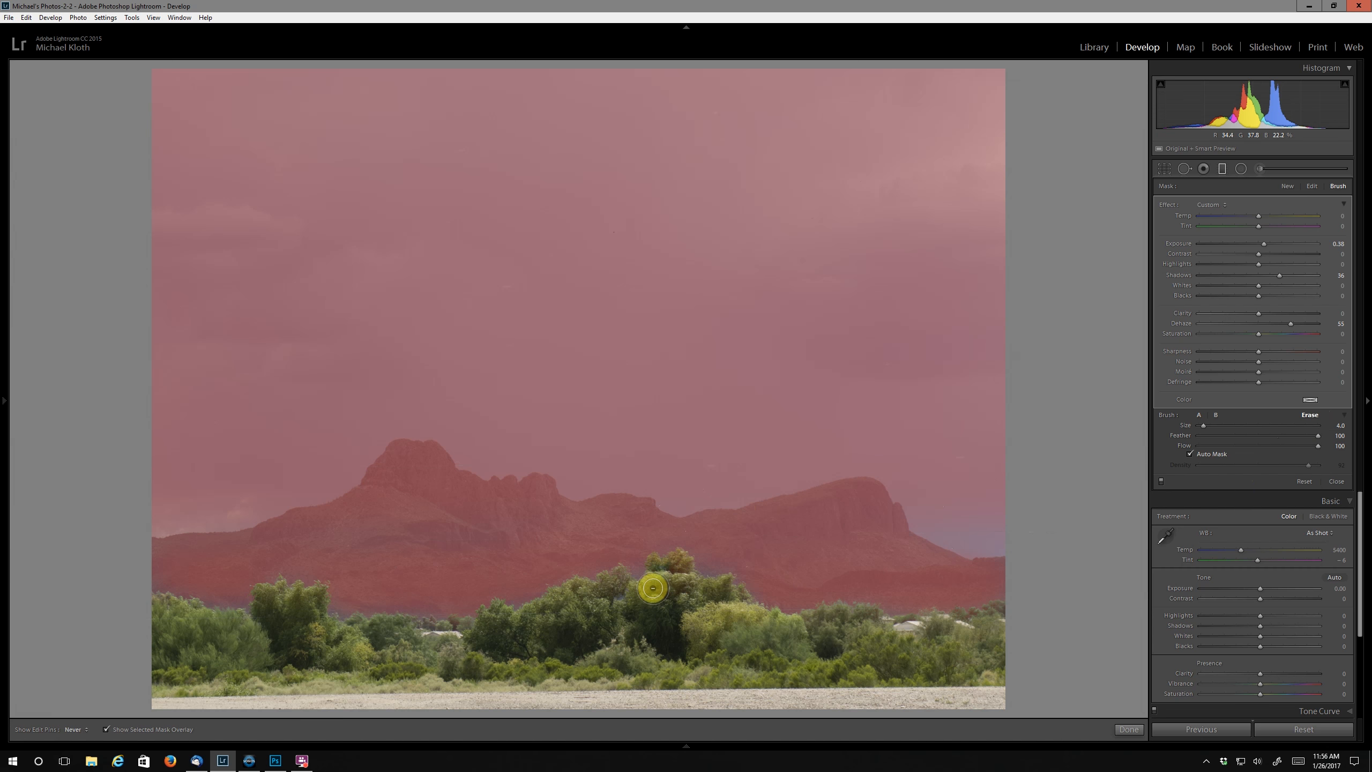
pyautogui.moveTo(659, 566)
pyautogui.mouseDown()
pyautogui.moveTo(642, 592)
pyautogui.moveTo(675, 561)
pyautogui.moveTo(671, 587)
pyautogui.moveTo(685, 557)
pyautogui.moveTo(681, 586)
pyautogui.moveTo(725, 593)
pyautogui.moveTo(748, 618)
pyautogui.moveTo(618, 581)
pyautogui.moveTo(545, 619)
pyautogui.moveTo(645, 591)
pyautogui.moveTo(600, 610)
pyautogui.mouseUp()
pyautogui.press('h')
pyautogui.press('h')
pyautogui.press('h')
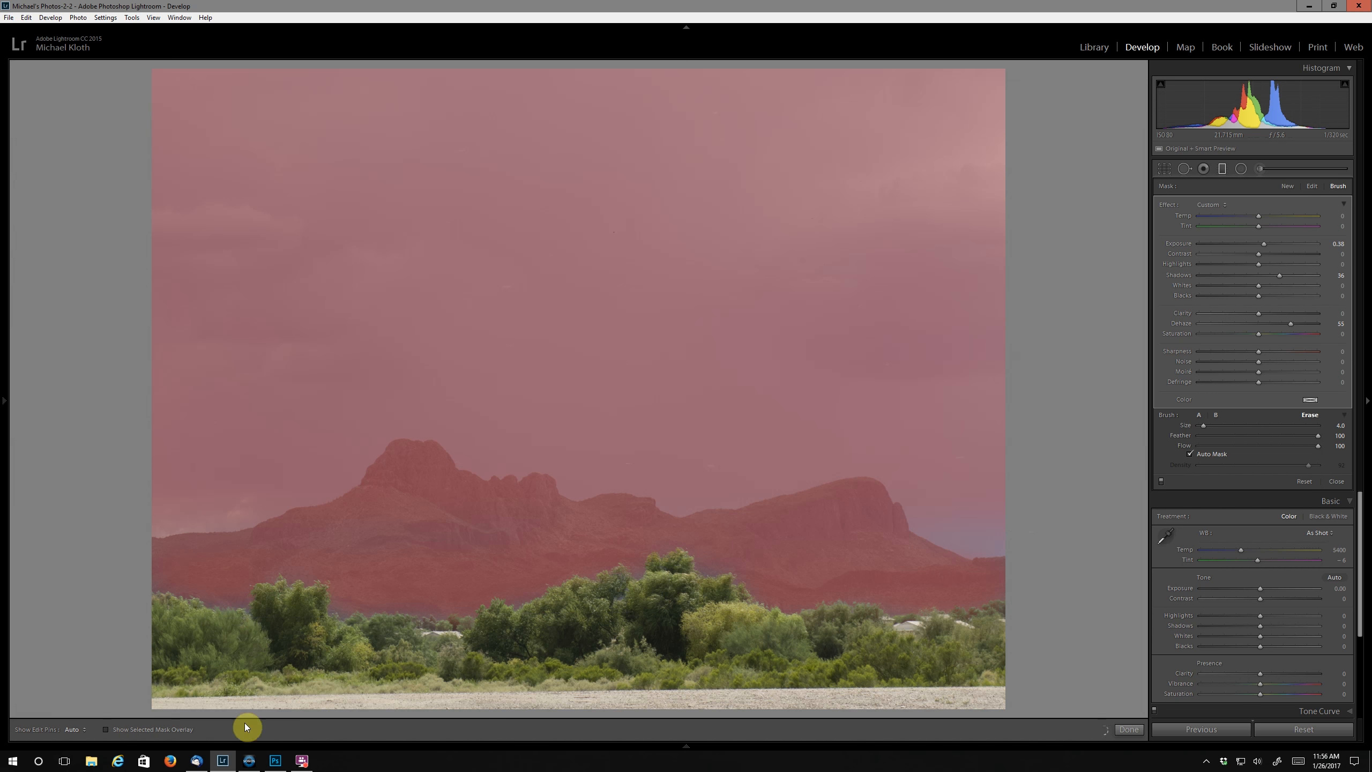
# Hide the selected mask overlay and compare the photo with the graduated filter off and on, leaving the filter enabled.
pyautogui.press('o')
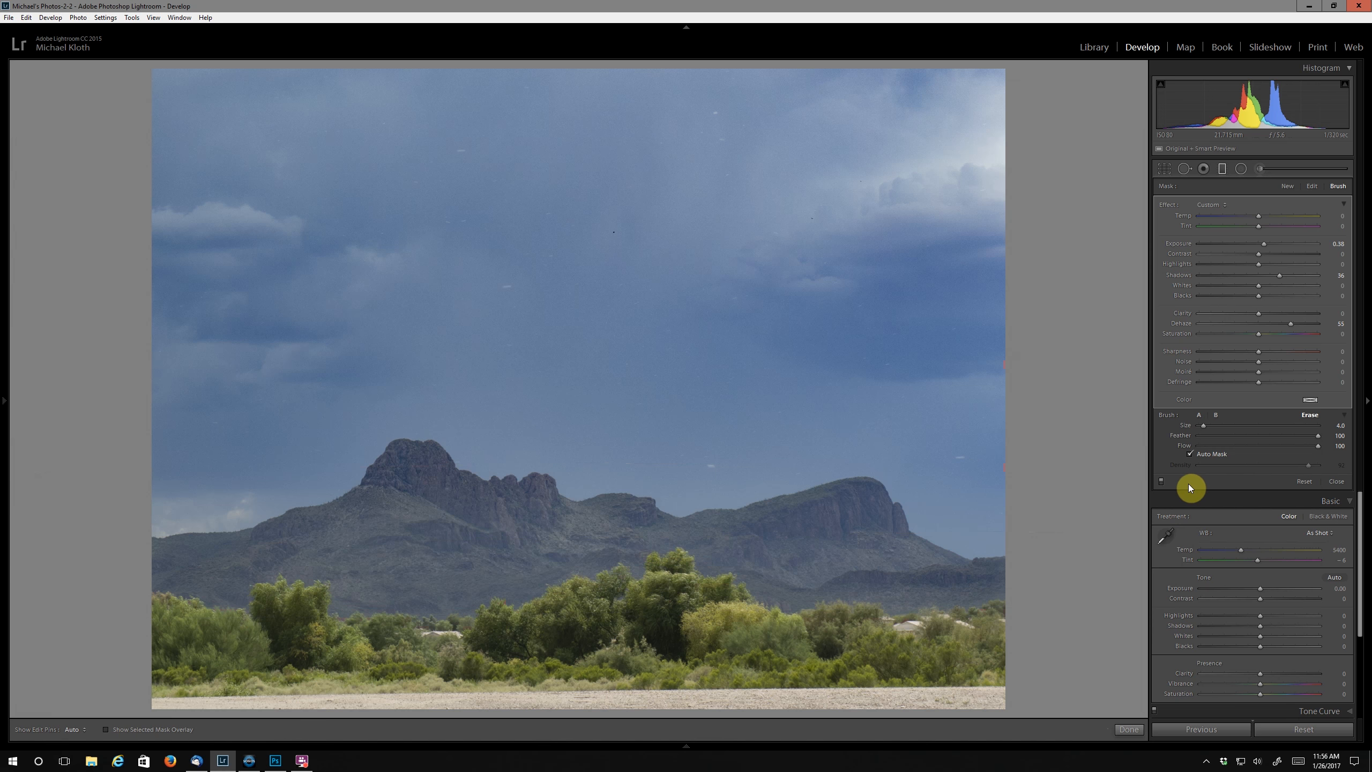
pyautogui.click(1161, 481)
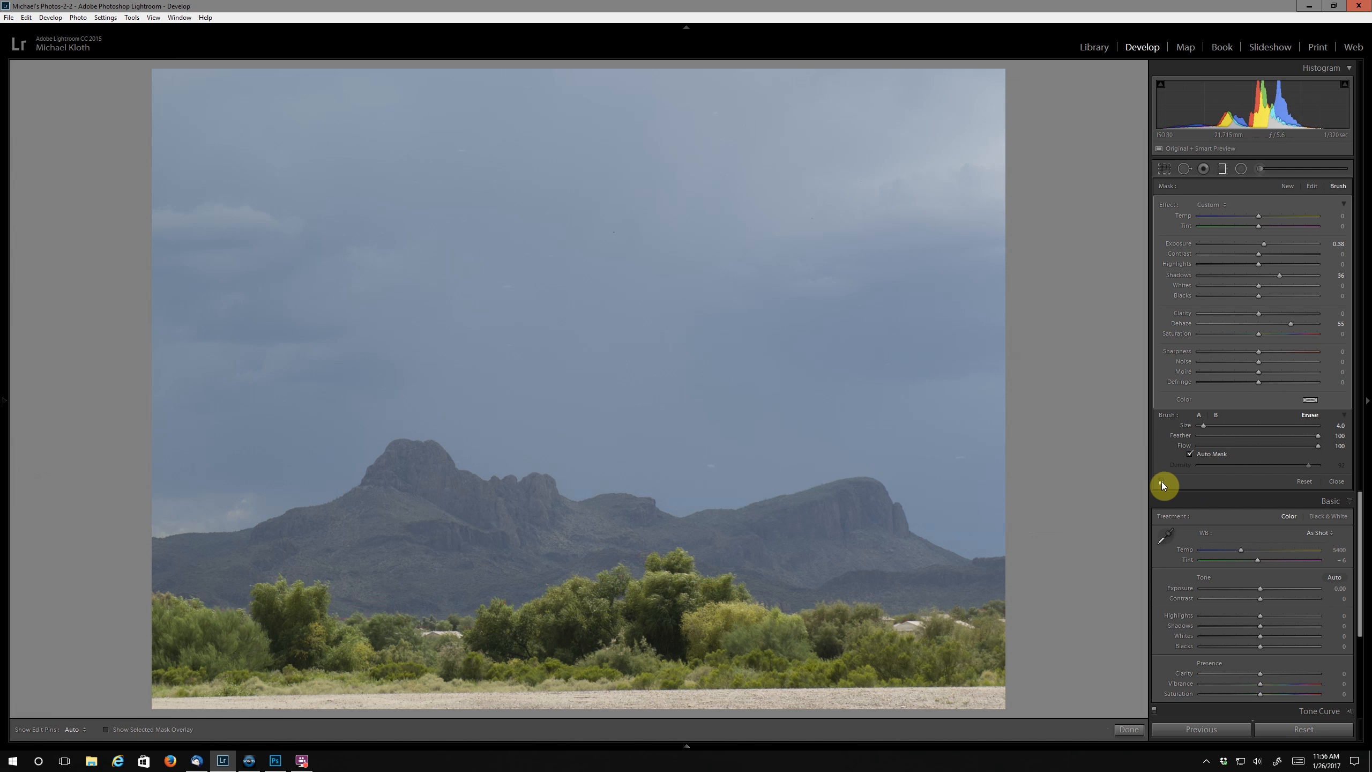
pyautogui.click(1162, 482)
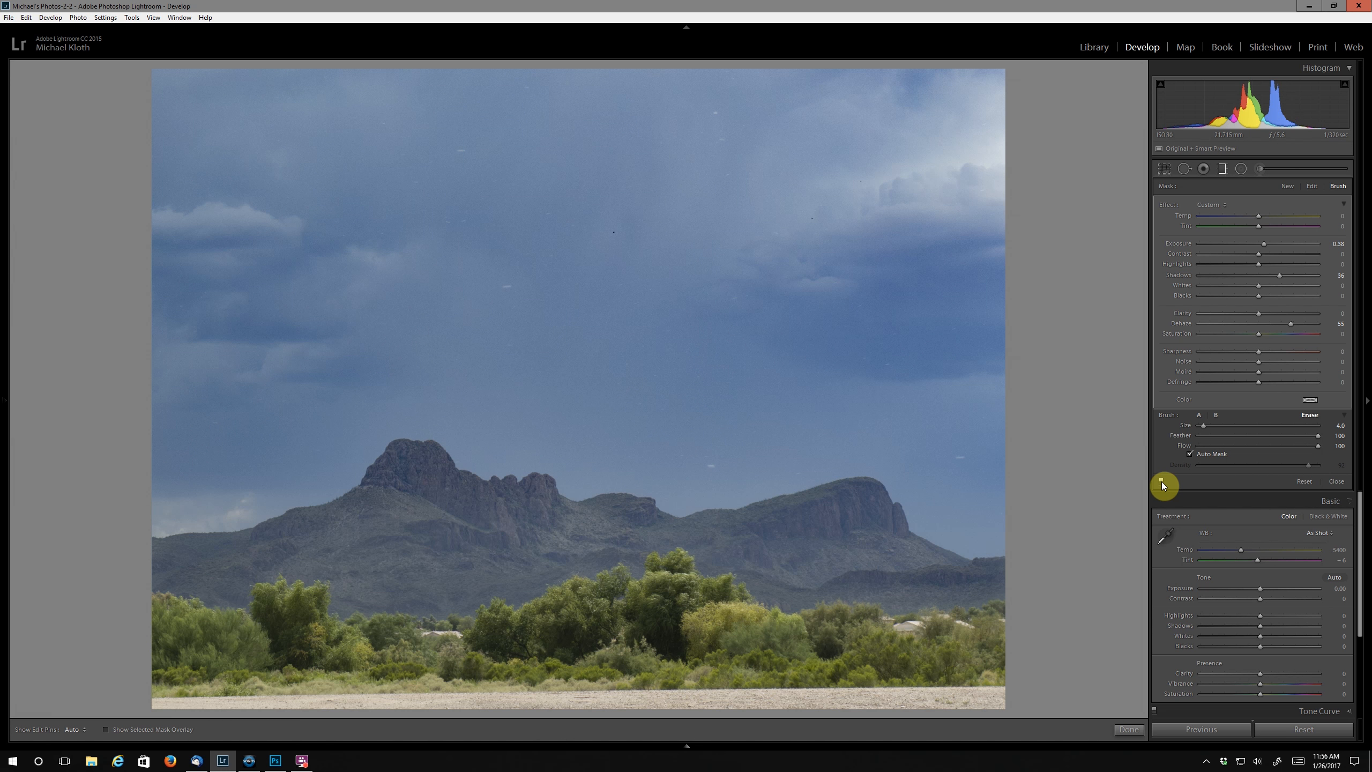
pyautogui.click(1162, 481)
pyautogui.click(1161, 481)
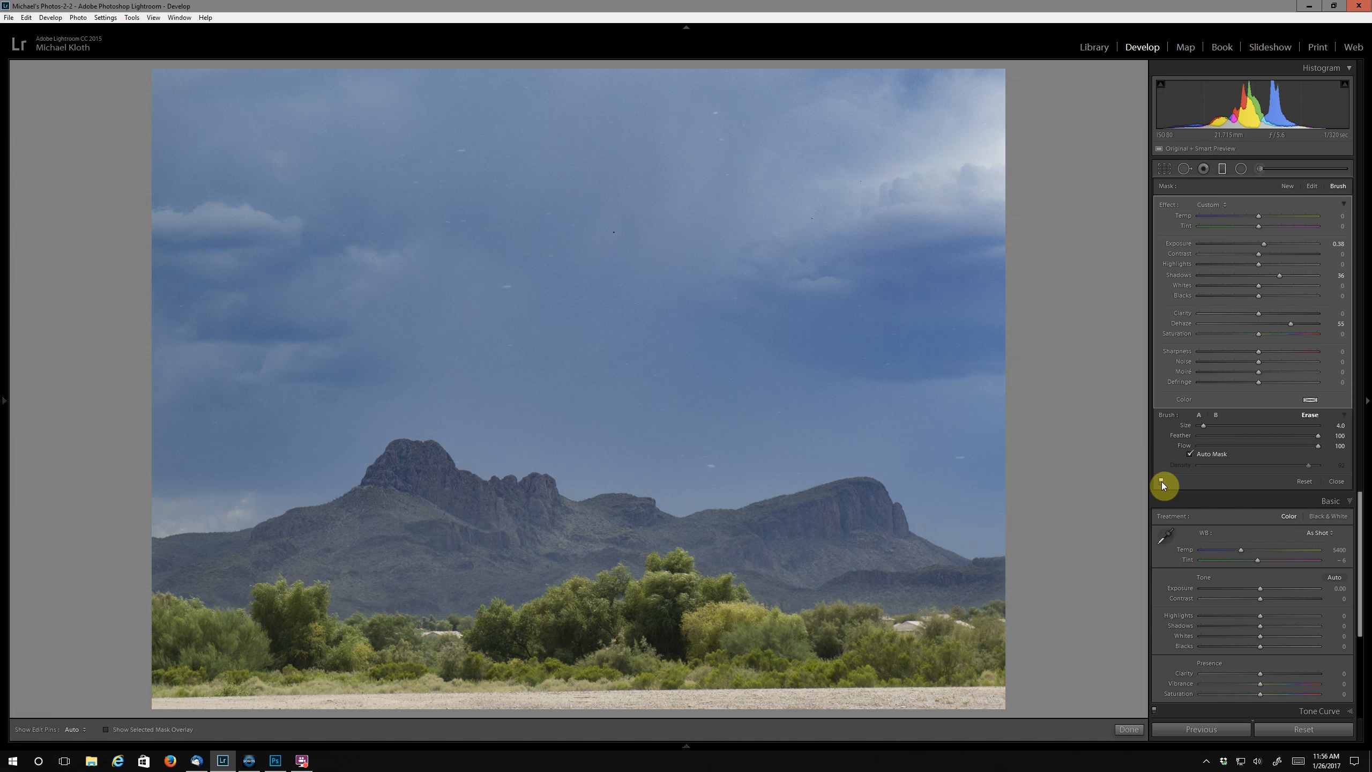